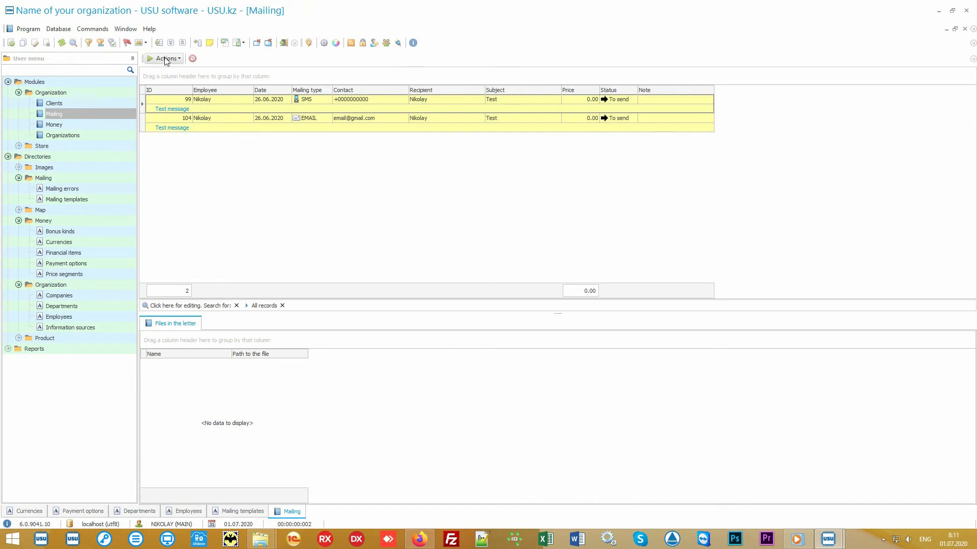
Open the Run mailing dialog for the pending messages and exit it without sending.
left_click(165, 59)
left_click(187, 72)
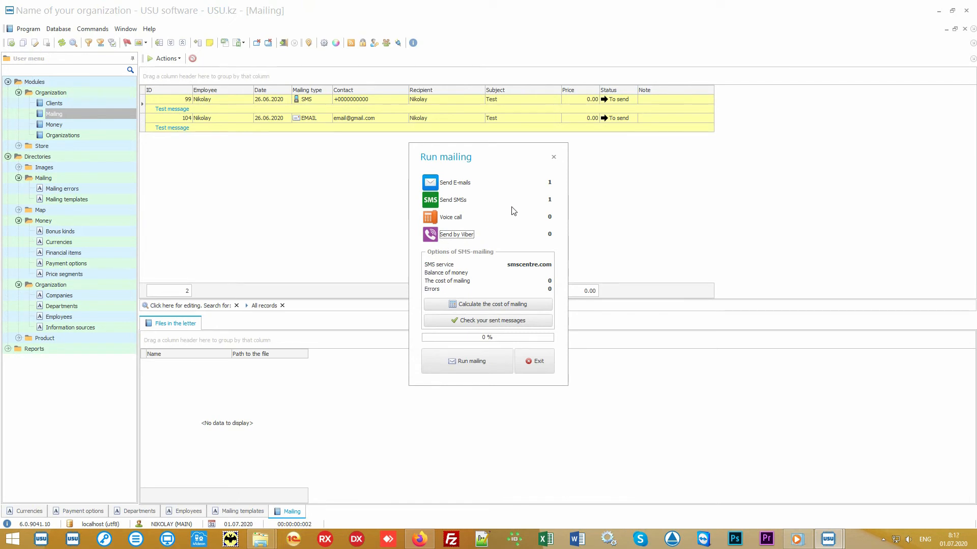
left_click(454, 219)
left_click(537, 360)
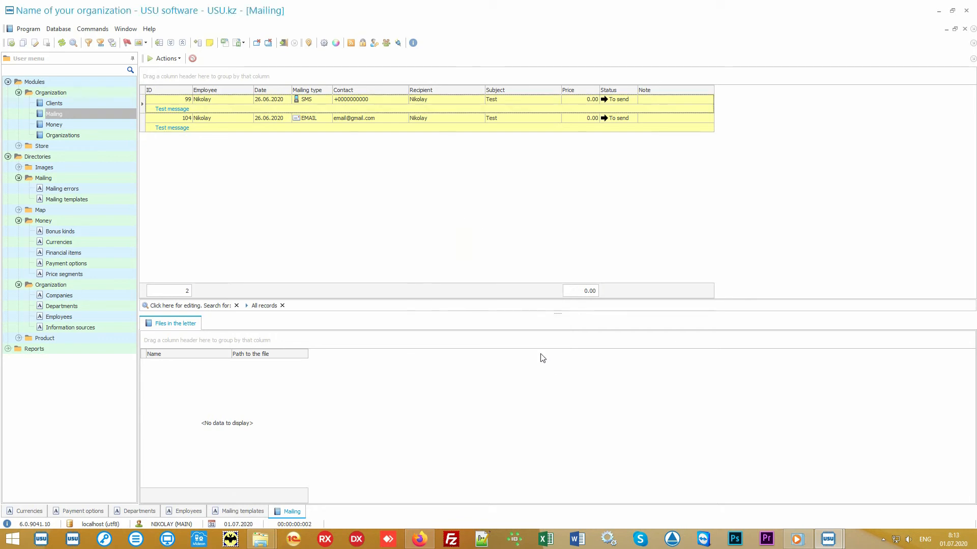
Select the SMS mailing record and then the email mailing record in the list.
left_click(399, 99)
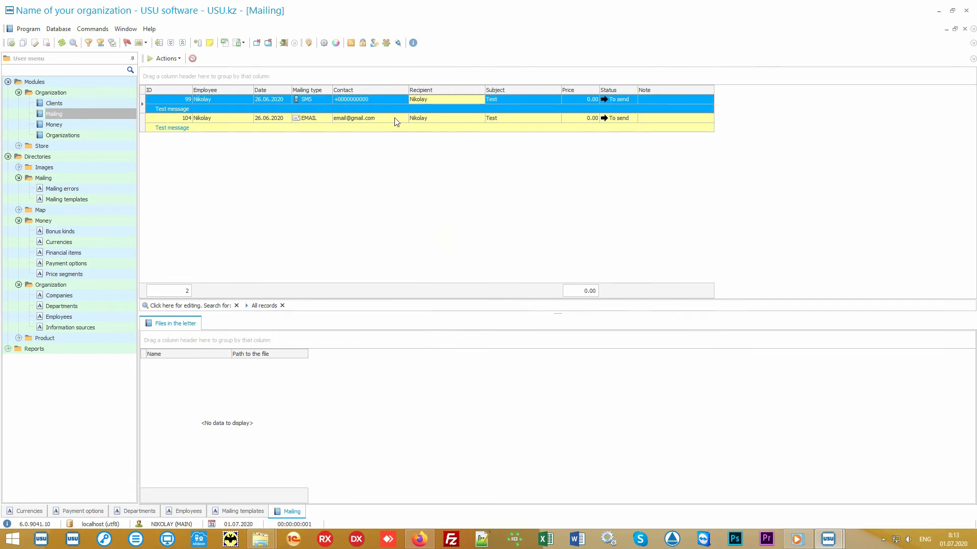
left_click(402, 120)
left_click(459, 118)
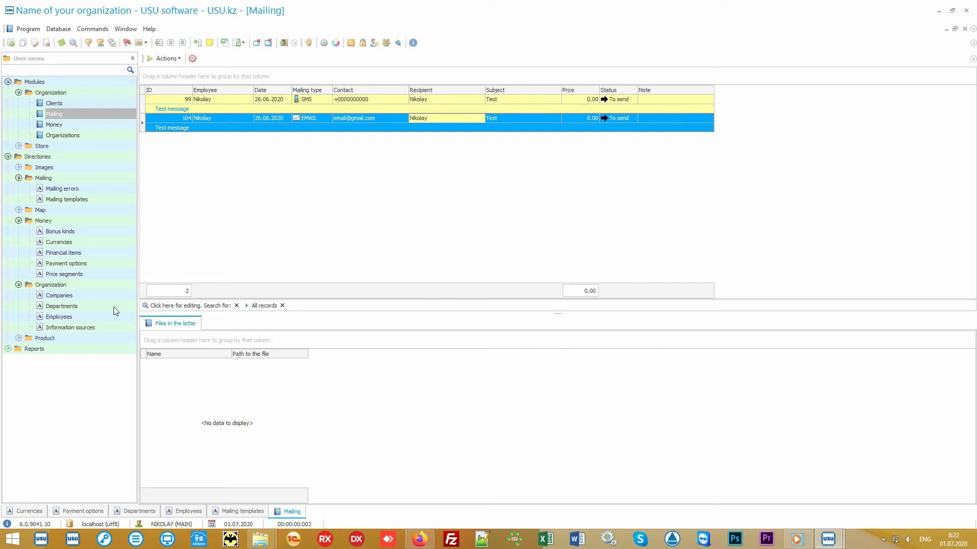
Expand the Product directory, open Product names and select the Some product record.
double_click(79, 337)
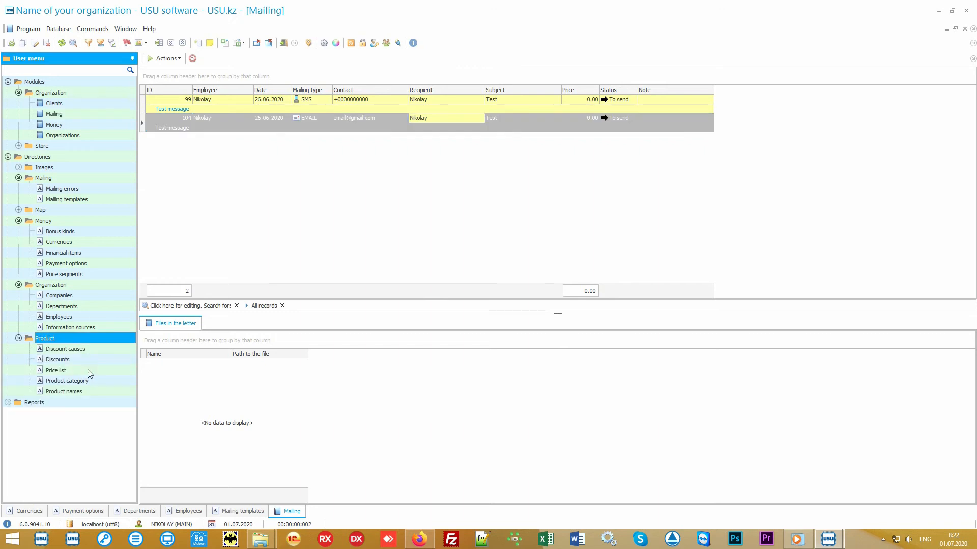
double_click(97, 392)
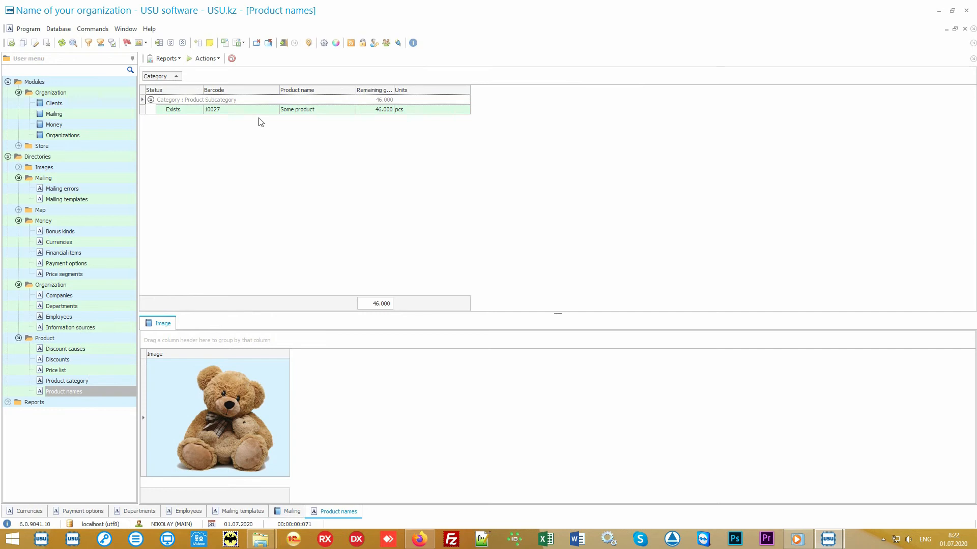
left_click(263, 111)
left_click(335, 109)
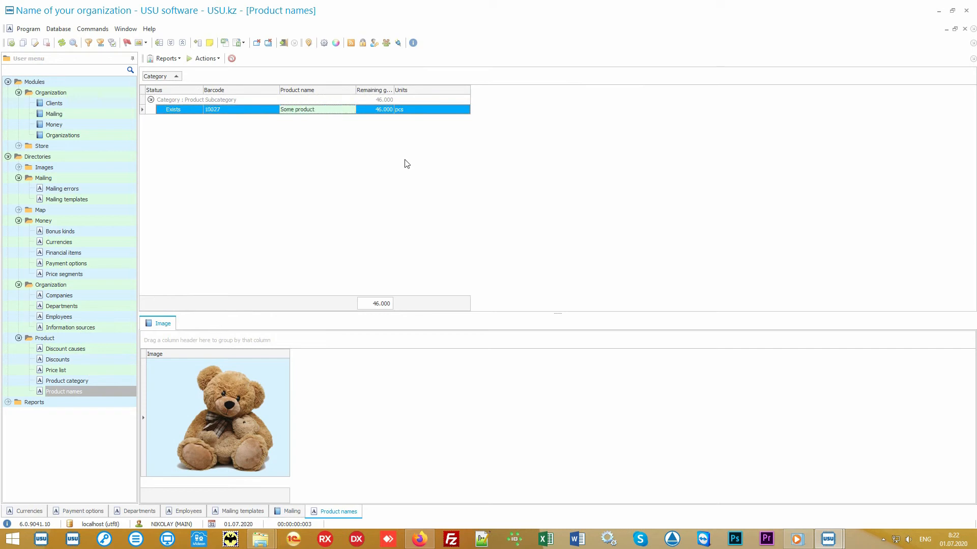
Open the Import data wizard for Product names, then cancel it and confirm quitting.
right_click(379, 144)
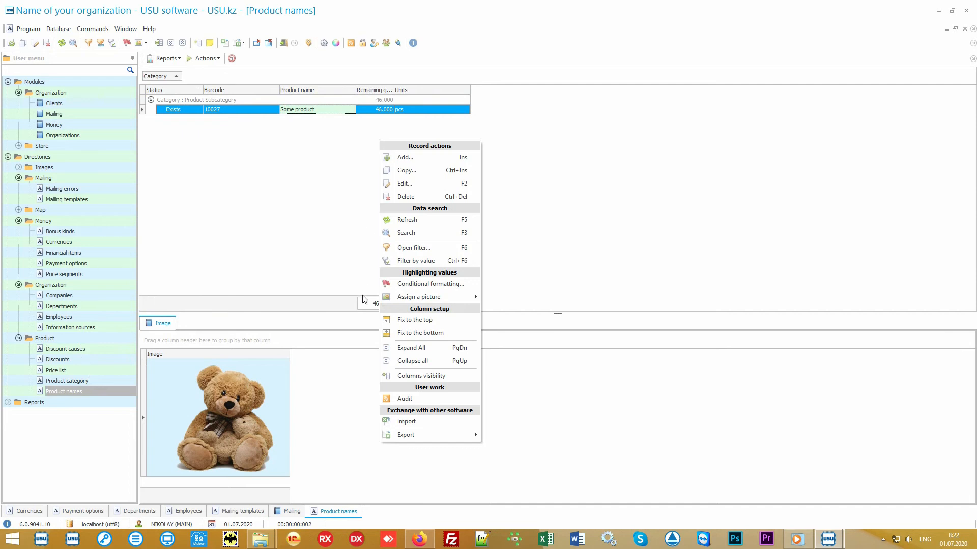
left_click(439, 424)
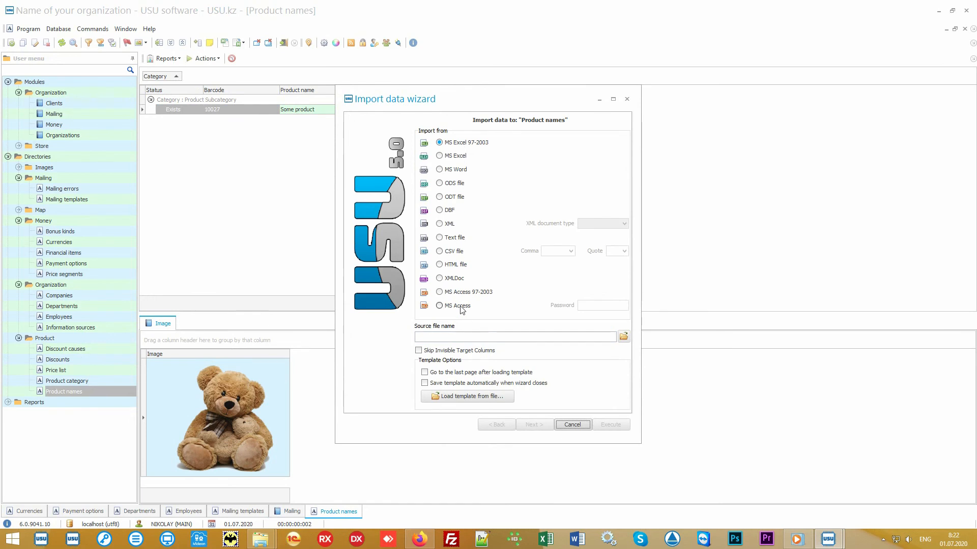
left_click(573, 425)
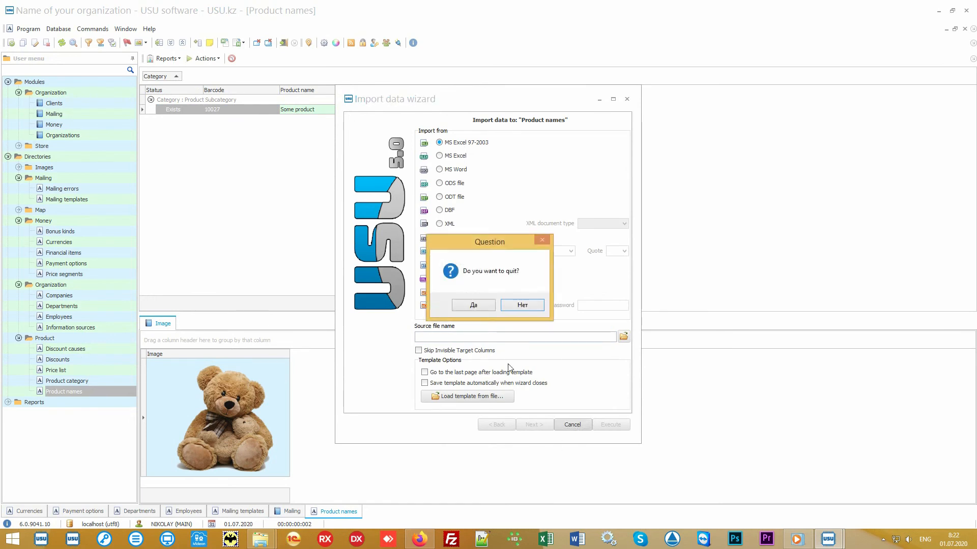
left_click(483, 306)
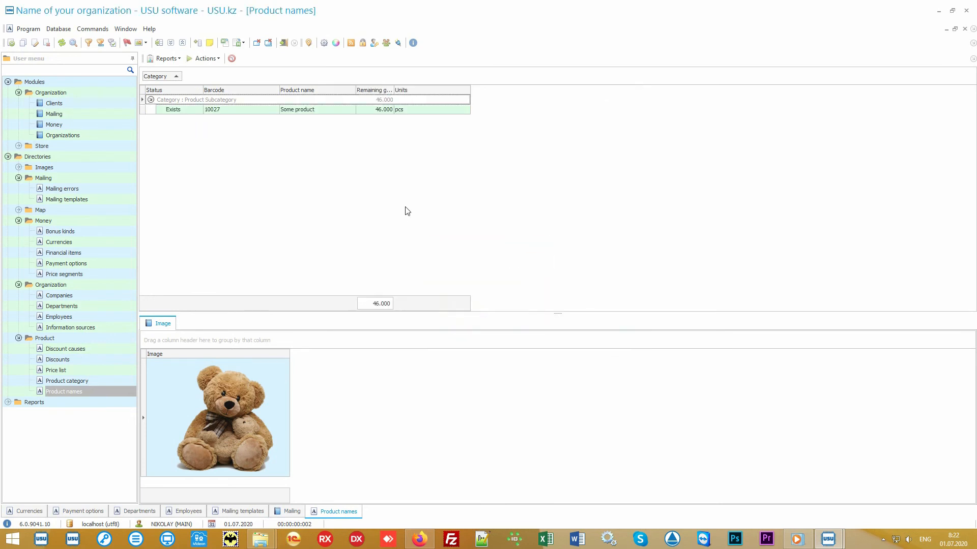
Switch to Excel, open Product names.xlsx and review its column headers from Product Category to Selling price.
left_click(939, 11)
double_click(483, 283)
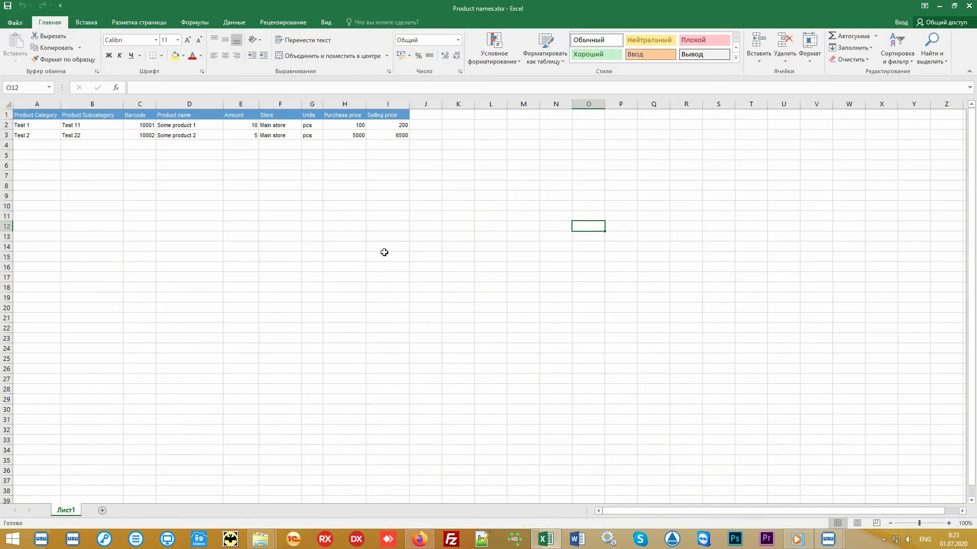
left_click_drag(388, 135, 37, 114)
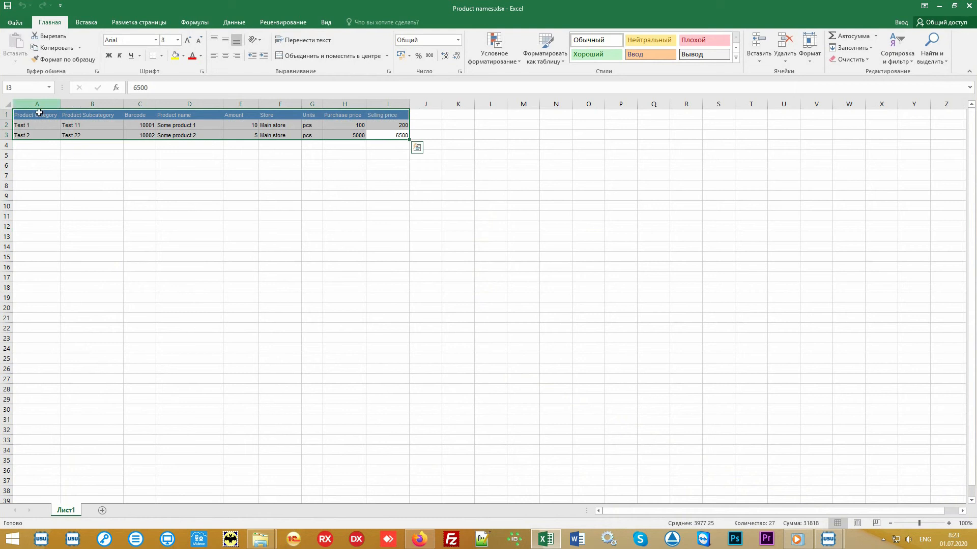
left_click(35, 104)
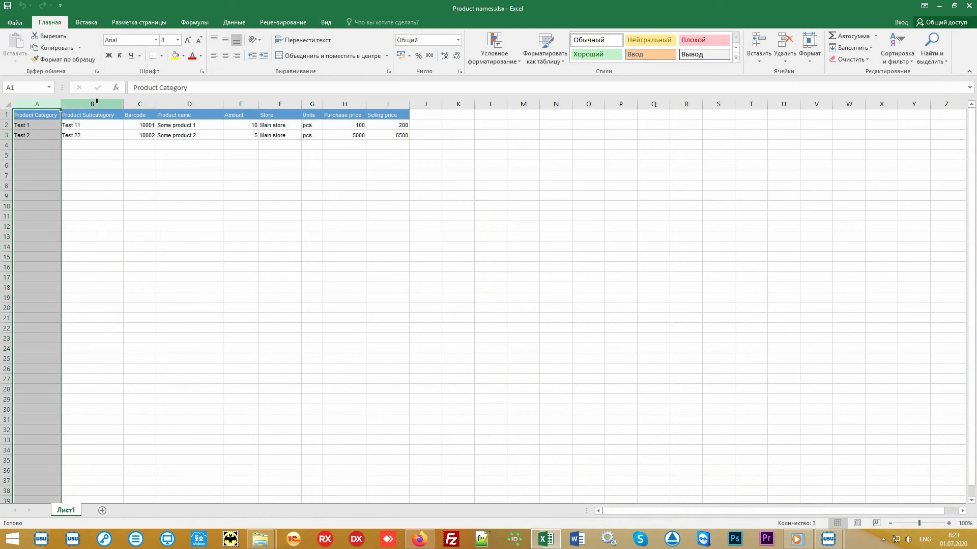
left_click(97, 102)
left_click(139, 103)
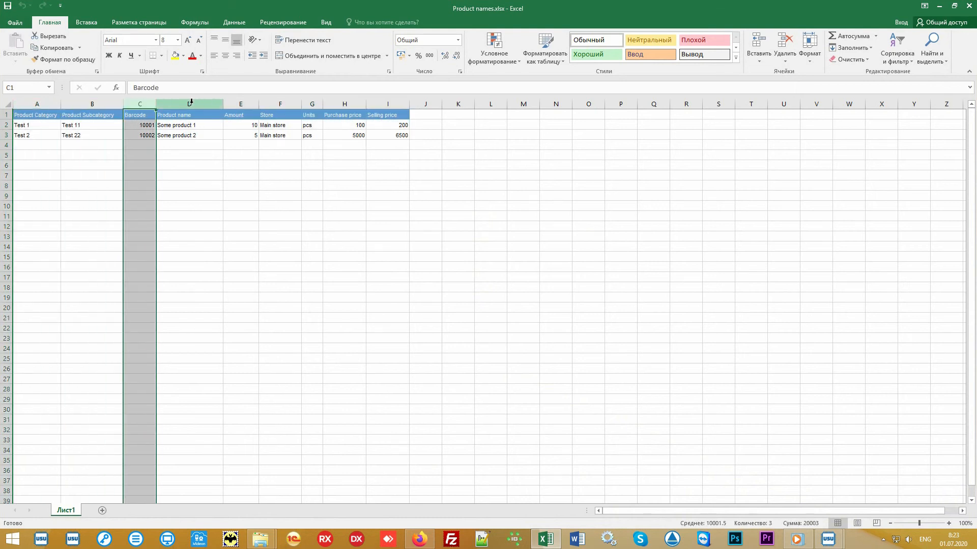
left_click_drag(191, 101, 406, 144)
left_click(458, 206)
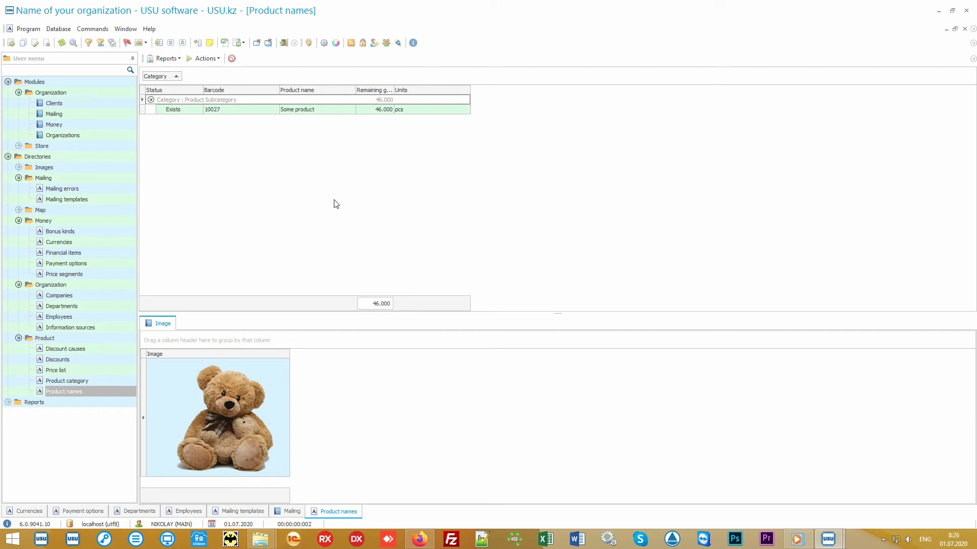
Open the Product module under Store and select the receipt record and its product line.
left_click(84, 146)
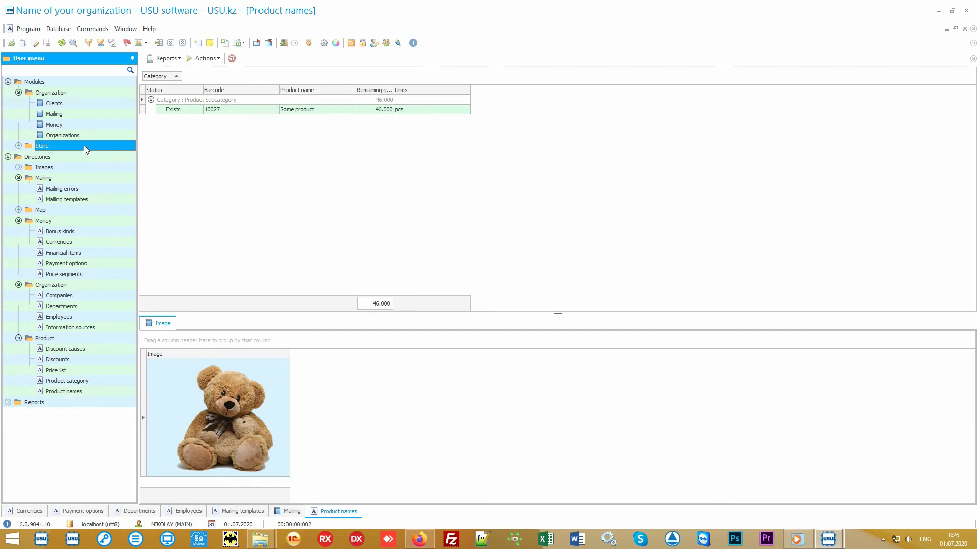
double_click(84, 145)
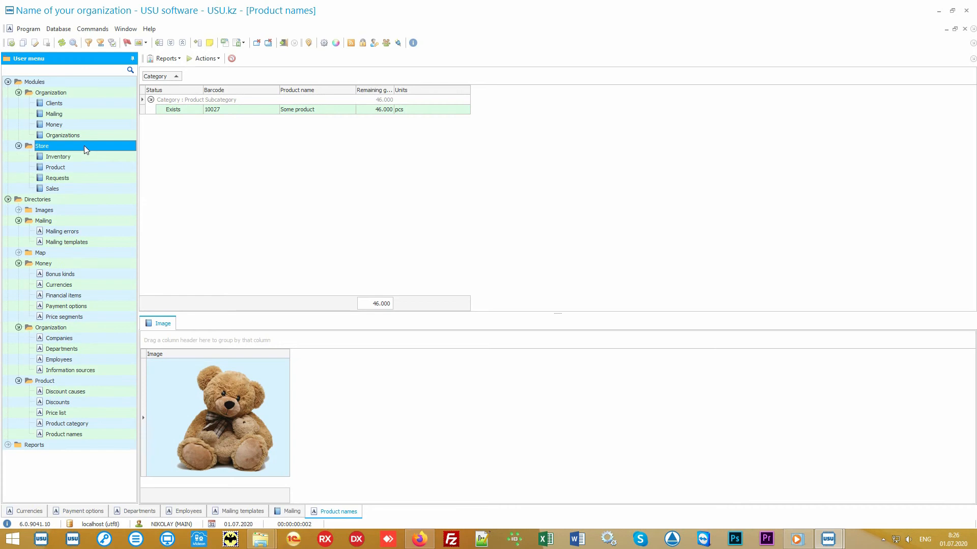
double_click(93, 166)
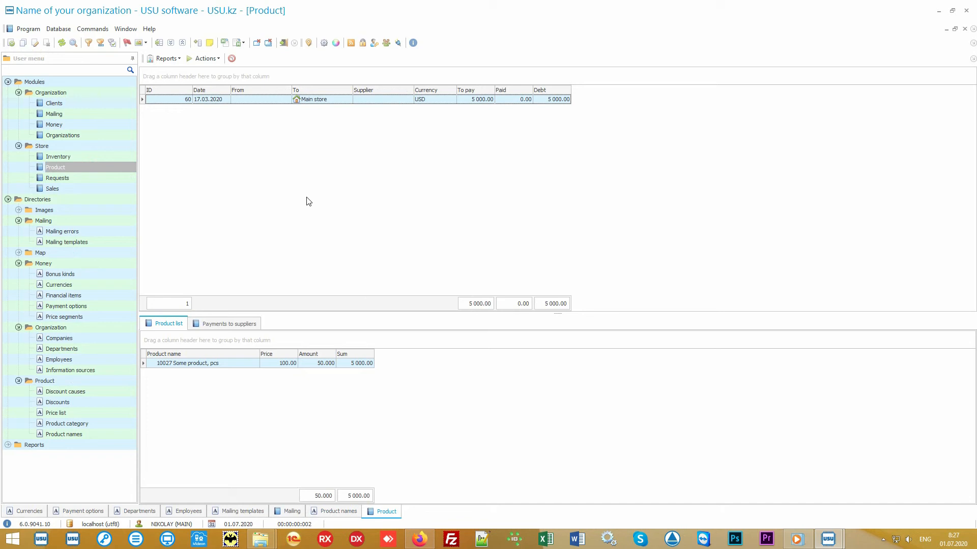
left_click(337, 101)
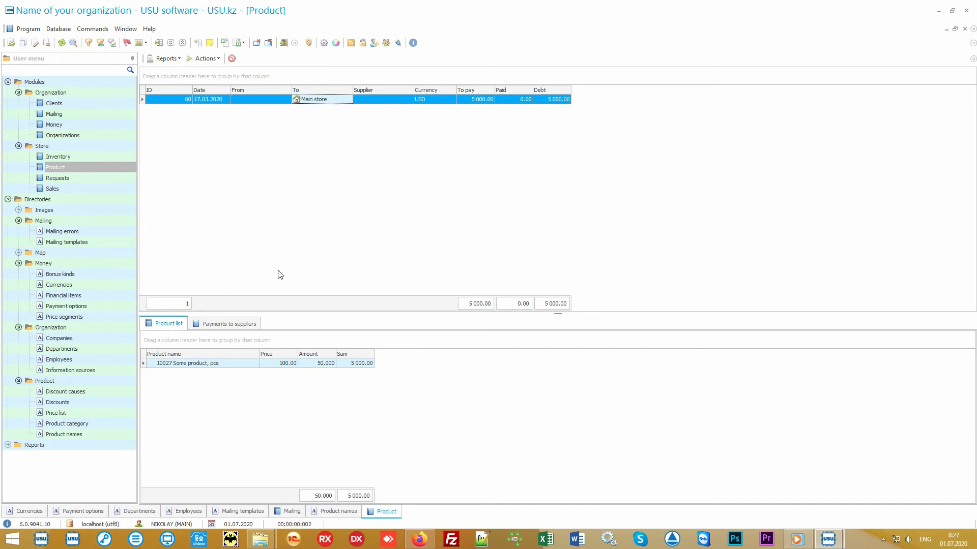
left_click(230, 364)
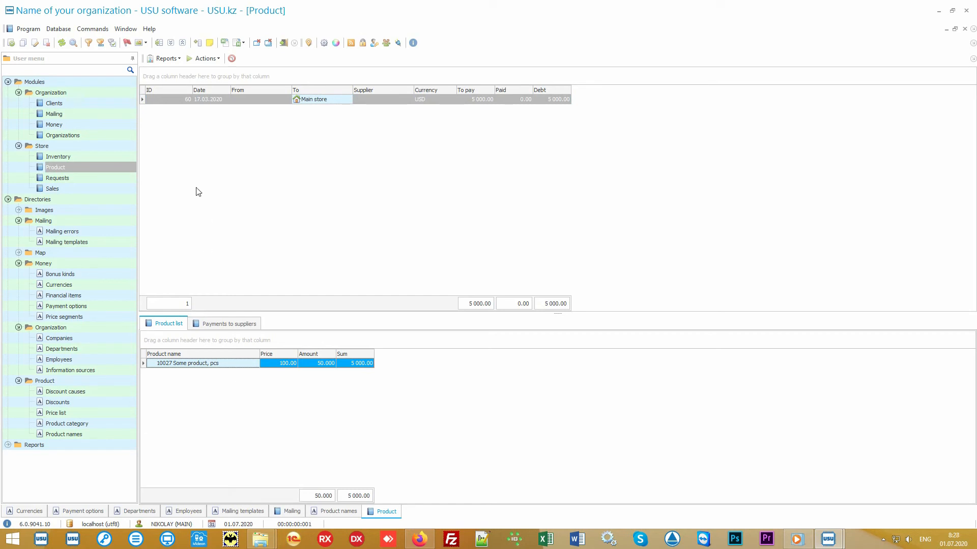
Generate the Label set report for the selected product and close it.
left_click(176, 59)
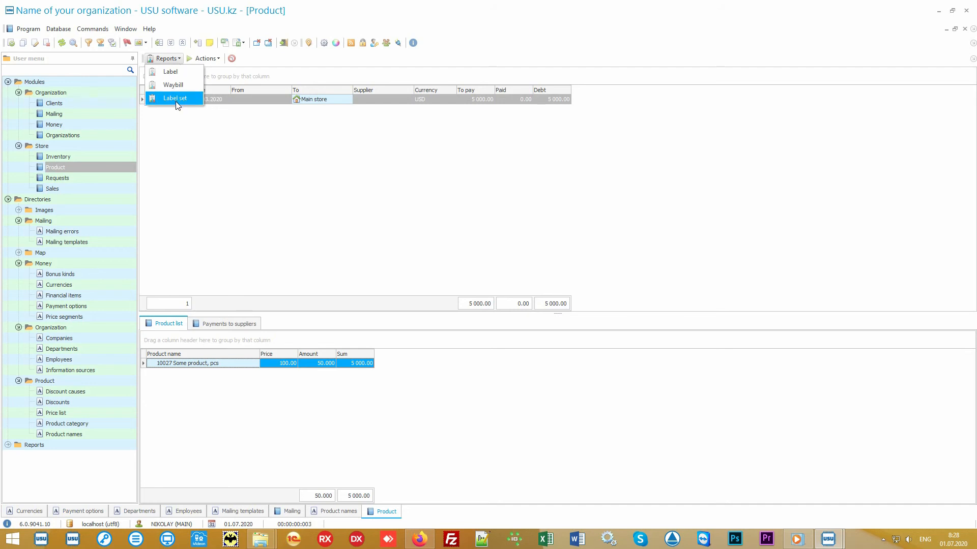
left_click(193, 101)
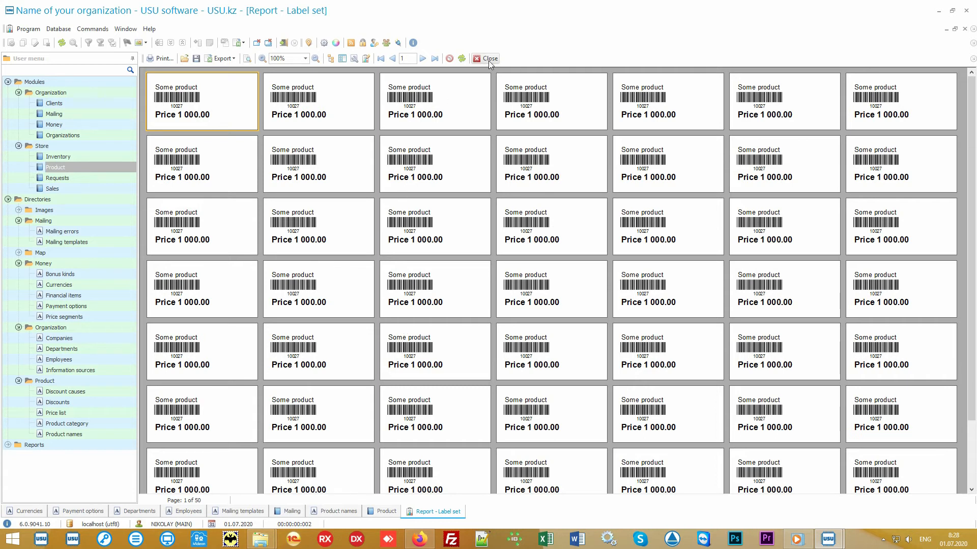
left_click(488, 58)
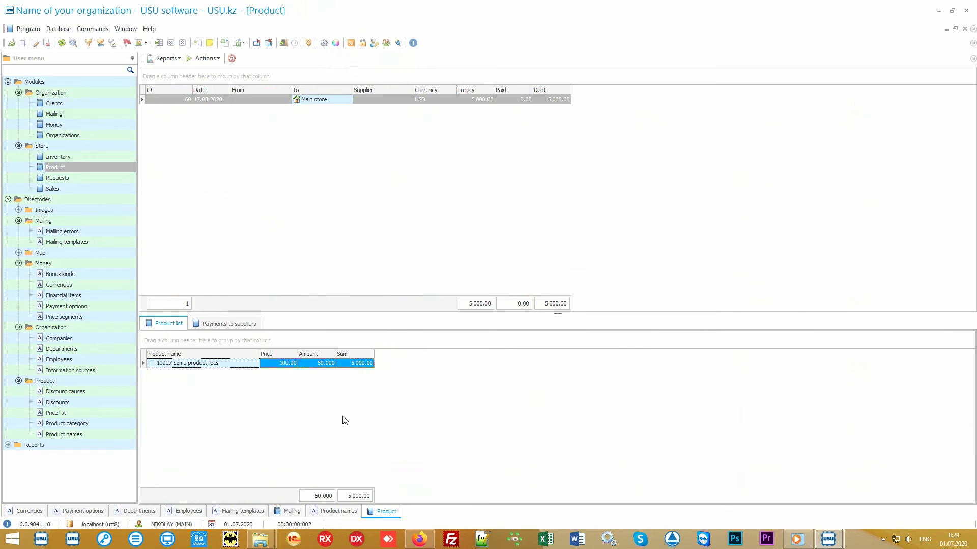
Open the Records report for Some product in Product names, zoom in on it, and close it.
left_click(100, 436)
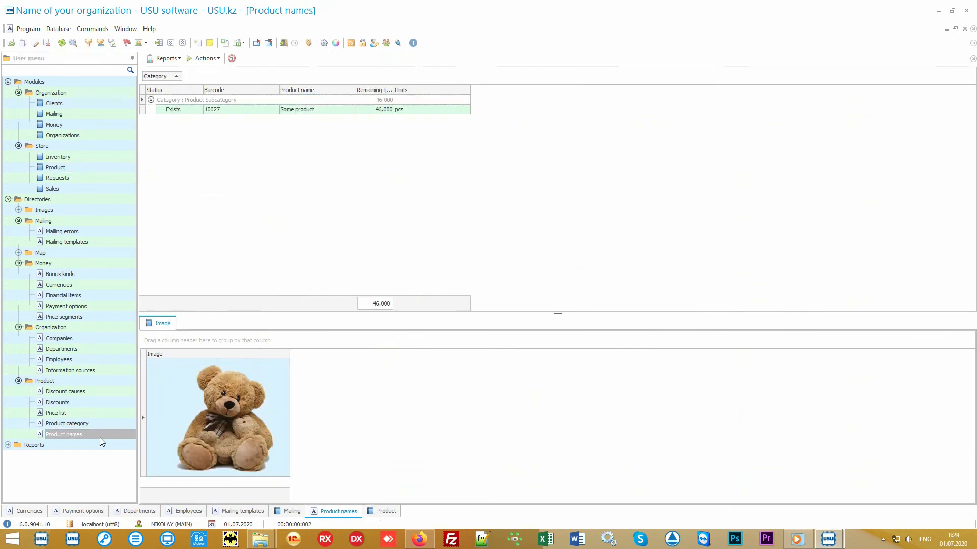
left_click(315, 110)
left_click(166, 58)
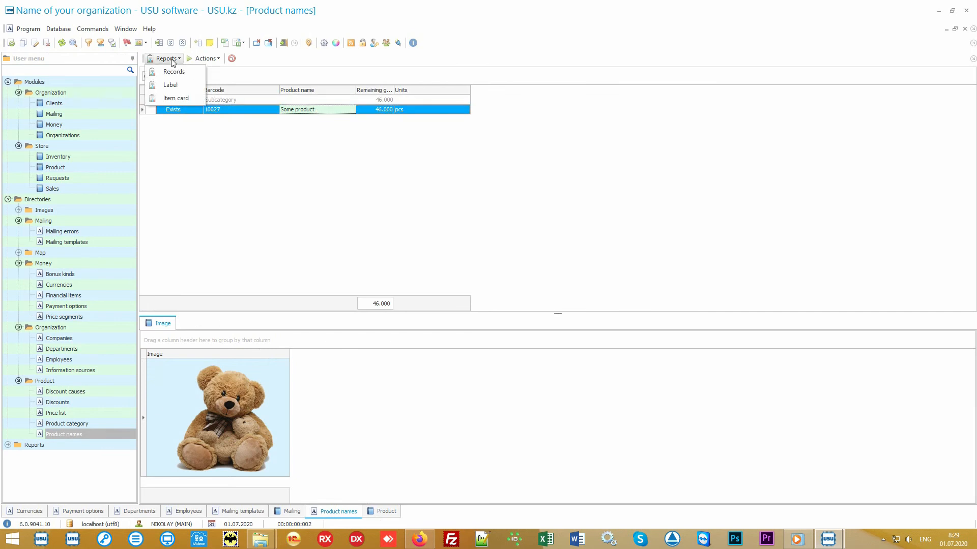
left_click(191, 72)
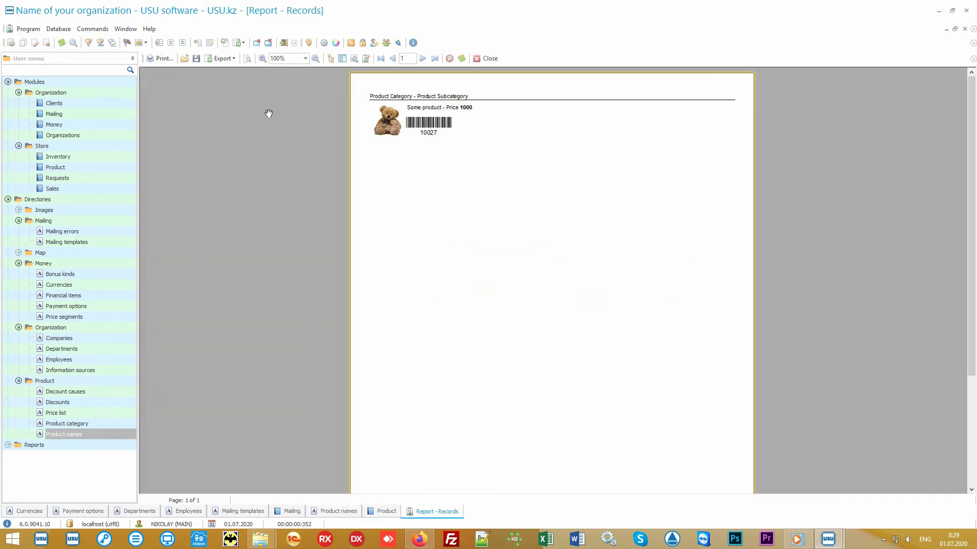
scroll(471, 199, "up", 3)
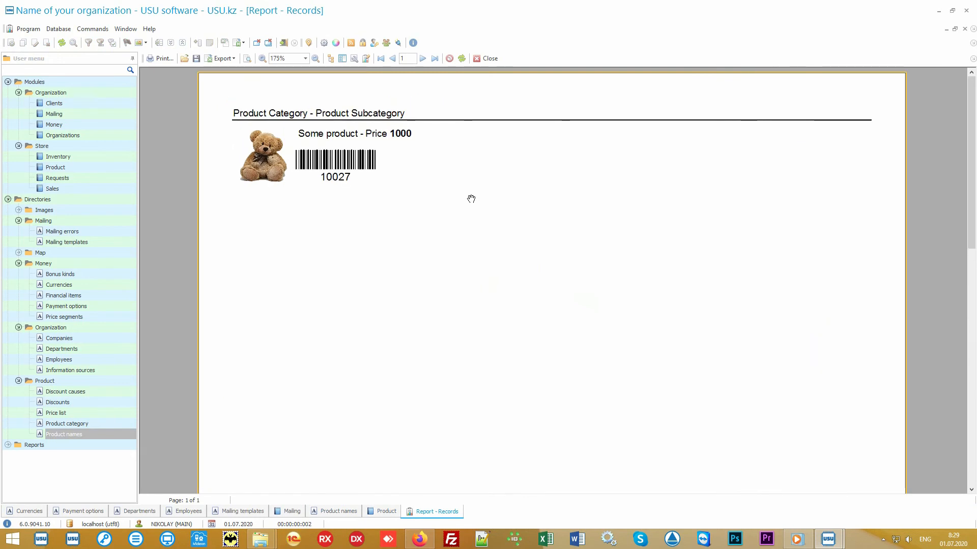
left_click(483, 58)
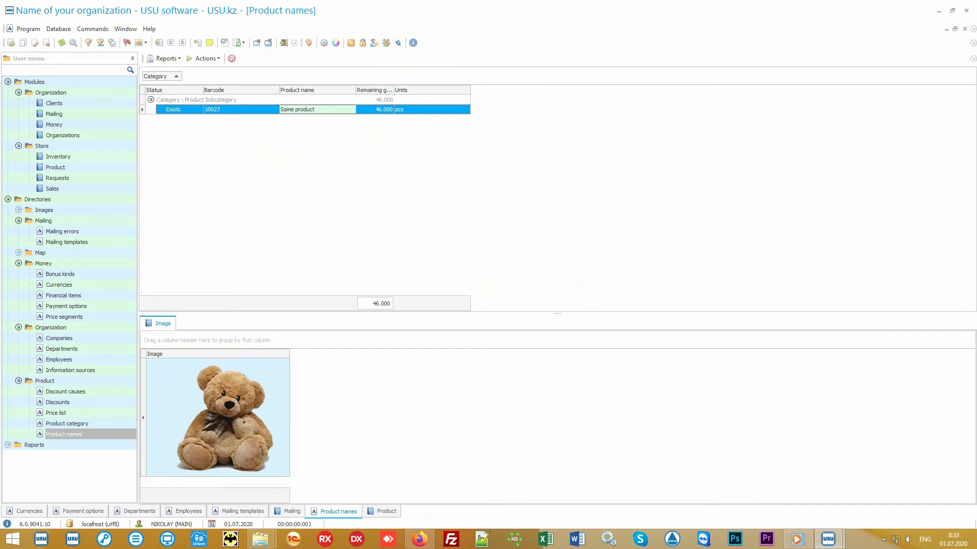
Open the Store Product module and inspect the receipt and the Main store to Branch 1 transfer records.
left_click(115, 168)
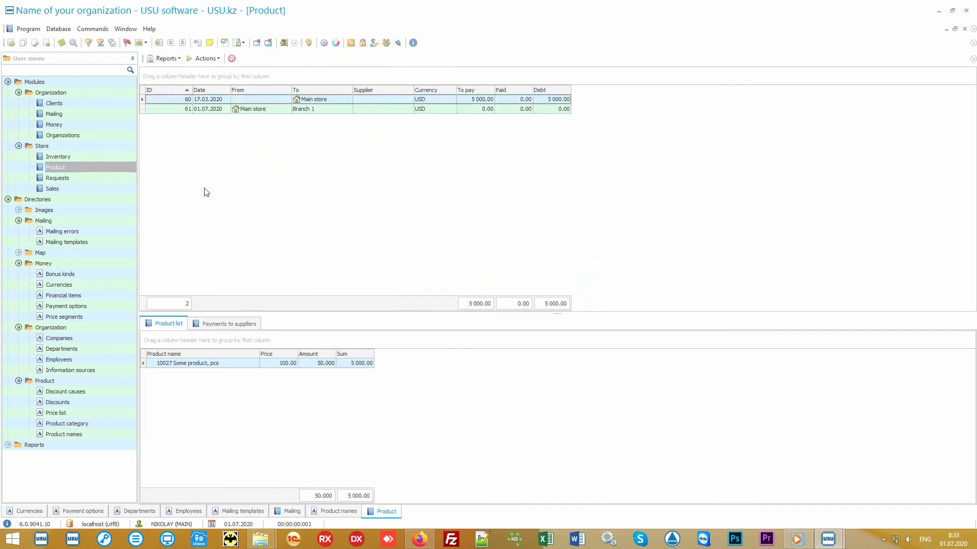
left_click(335, 102)
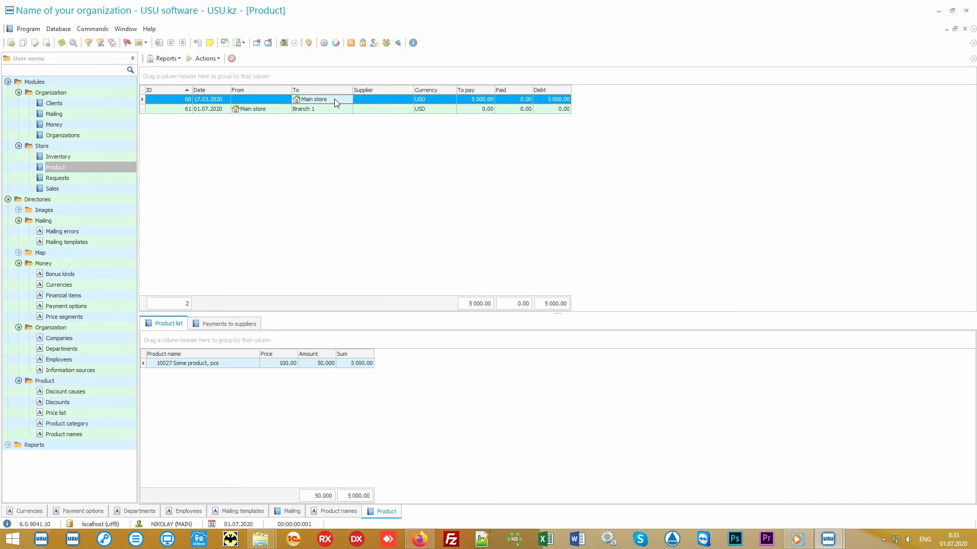
left_click(273, 112)
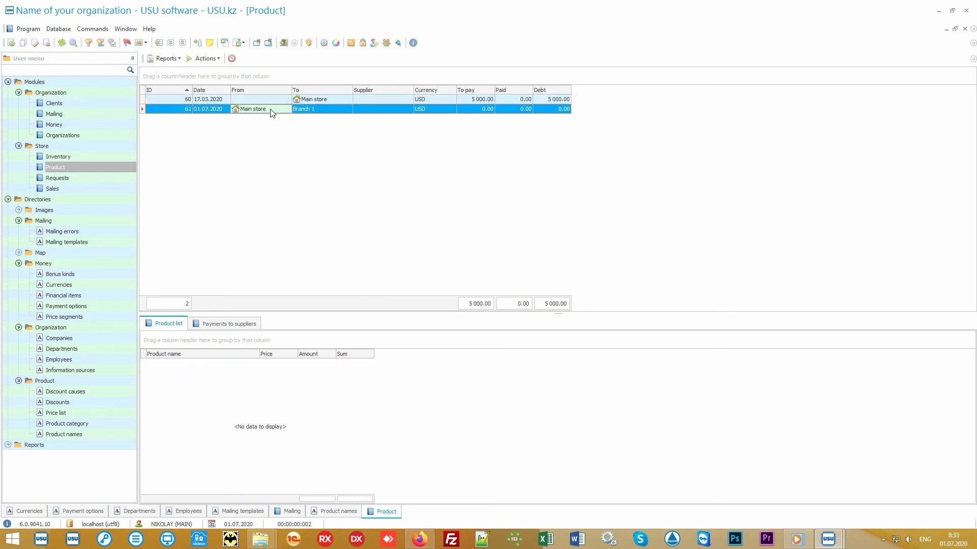
left_click(321, 109)
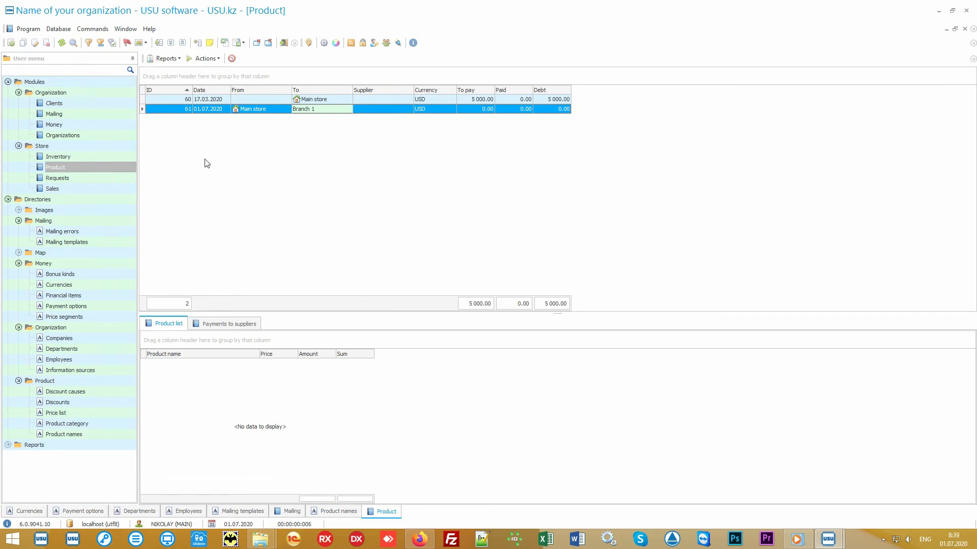
Open the Sales module and search sales with the sell date from 01.07.2020.
left_click(97, 189)
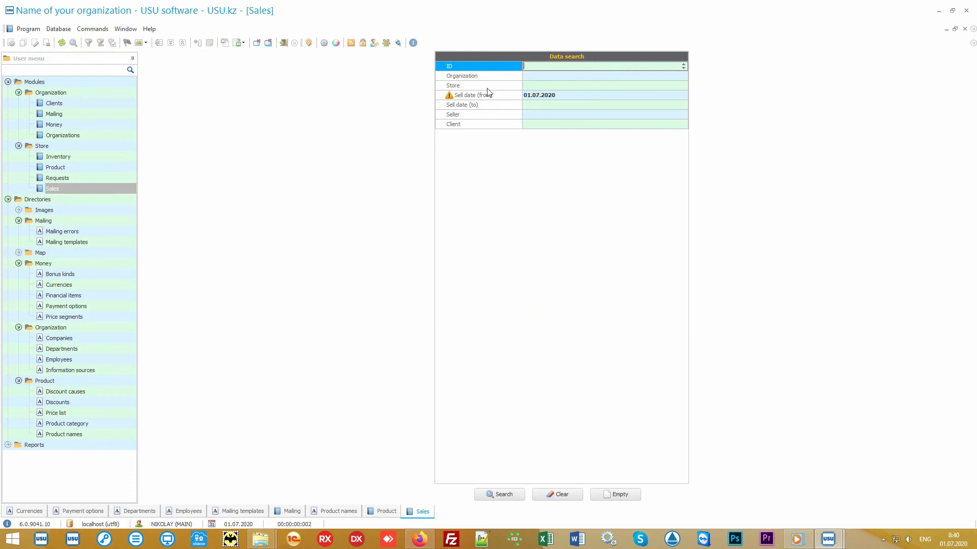
mouse_move(496, 70)
left_mouse_down()
mouse_move(491, 130)
mouse_move(489, 65)
left_mouse_up()
left_click(504, 495)
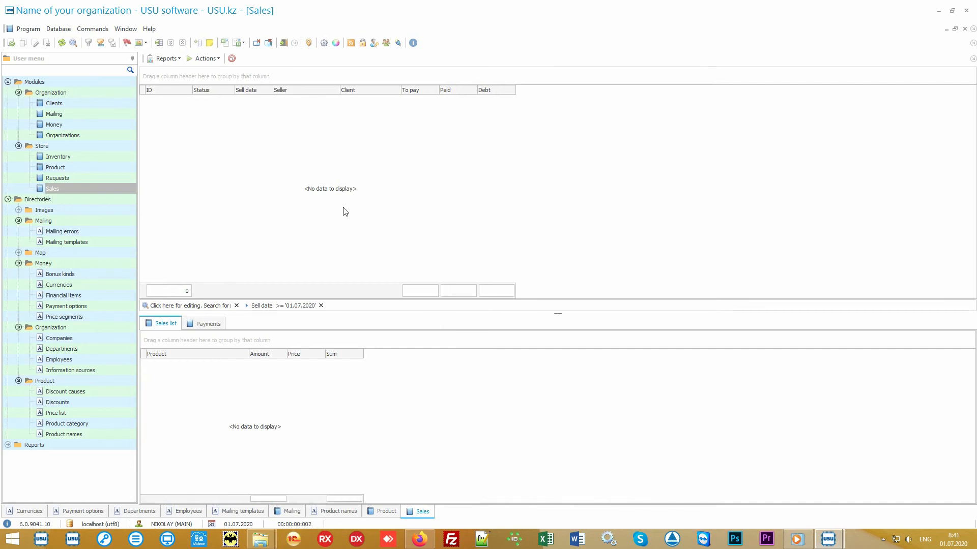
Start a new sale and identify the client by entering the client's card number.
left_click(206, 59)
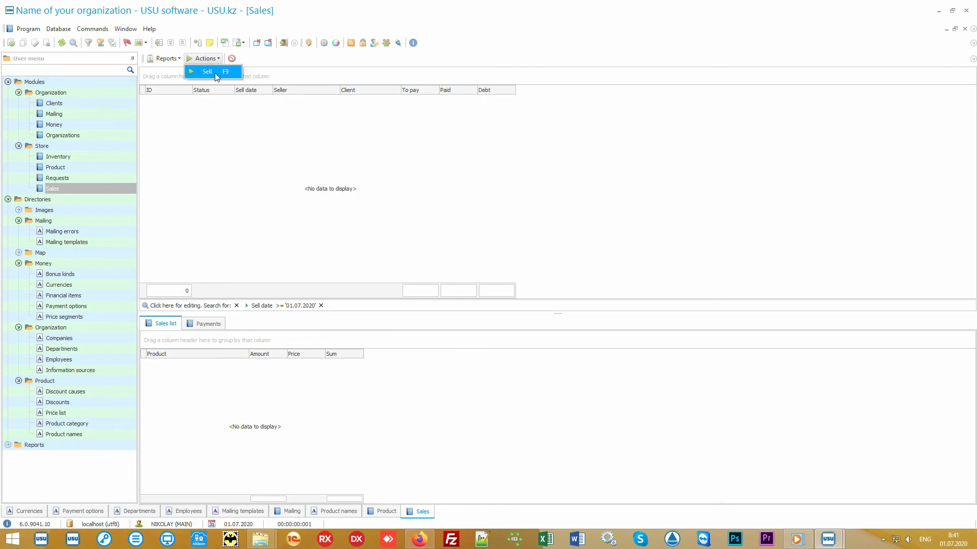
left_click(214, 73)
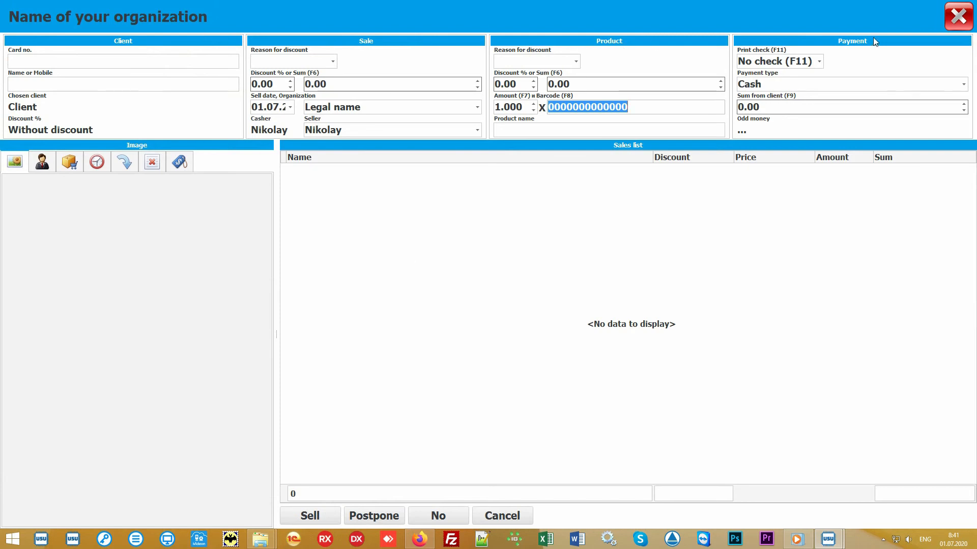
left_click(445, 255)
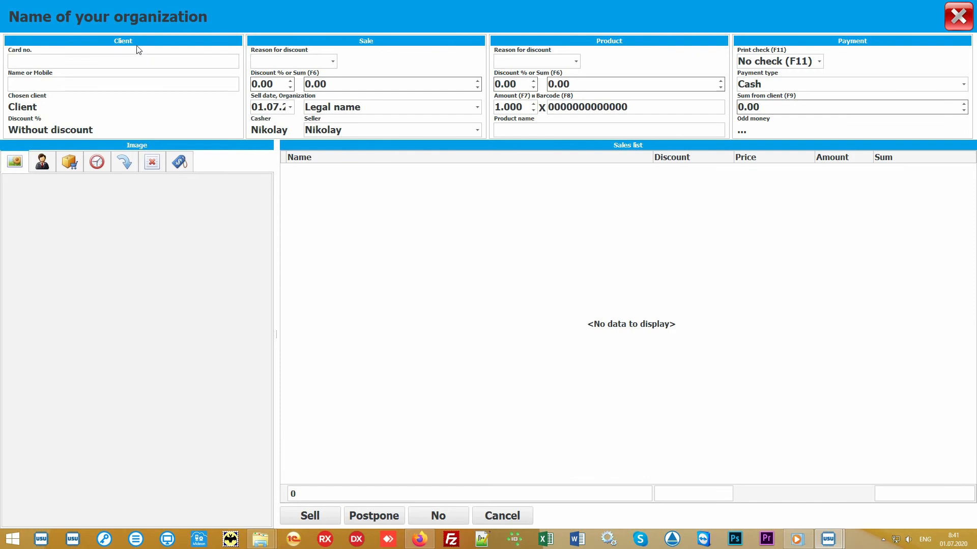
left_click(77, 60)
type("111")
key("Return")
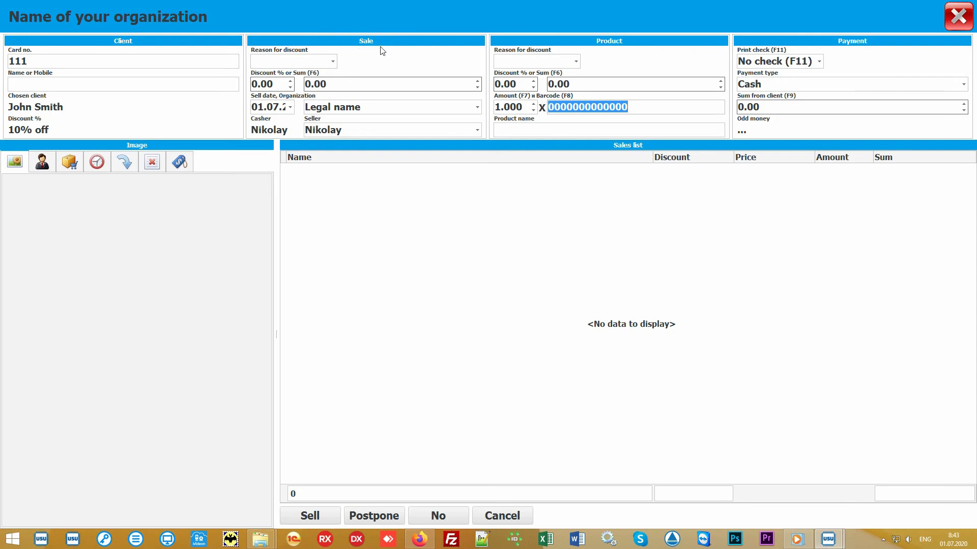
Check the organization and seller lists, keeping Legal name and the current seller.
left_click(477, 108)
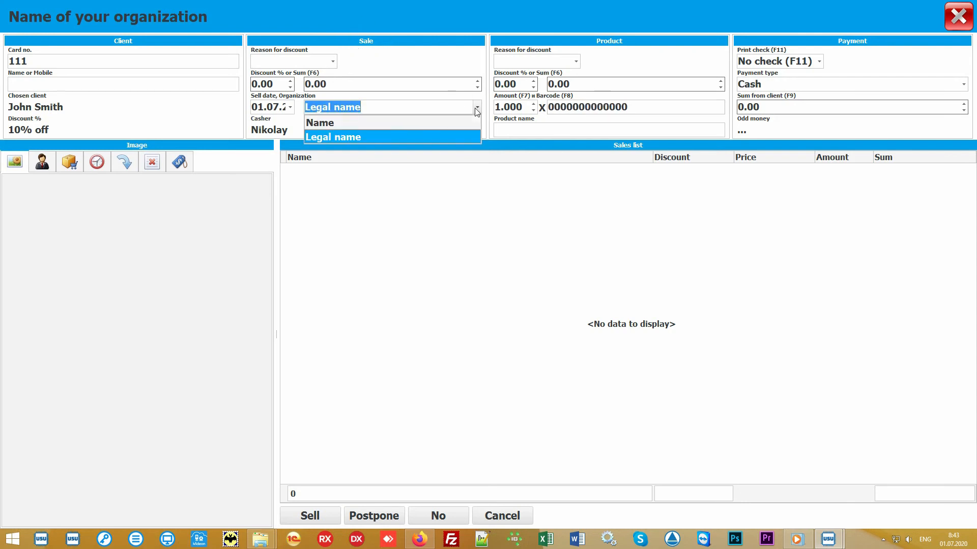
left_click(477, 108)
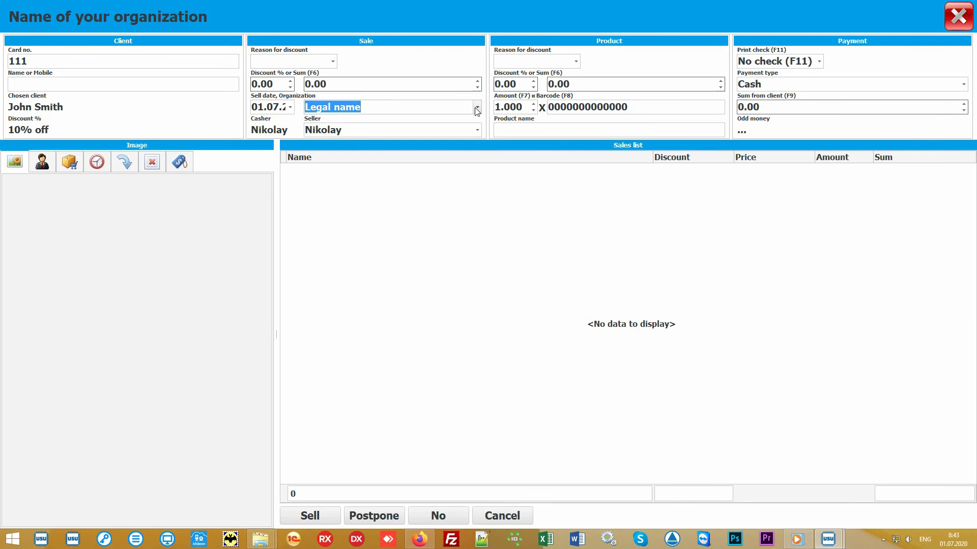
left_click(477, 130)
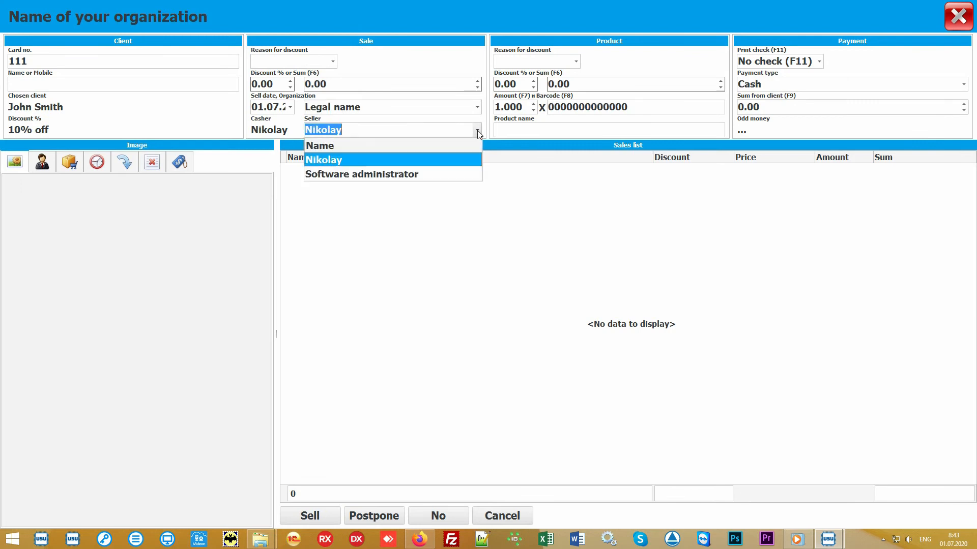
left_click(451, 160)
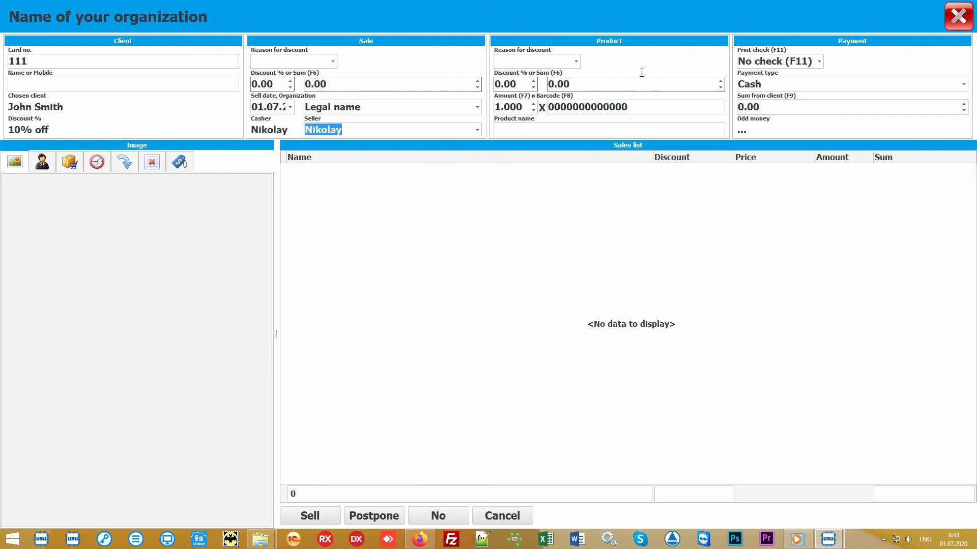
Add product 10027 to the sales list by its barcode.
left_click(655, 105)
type("100")
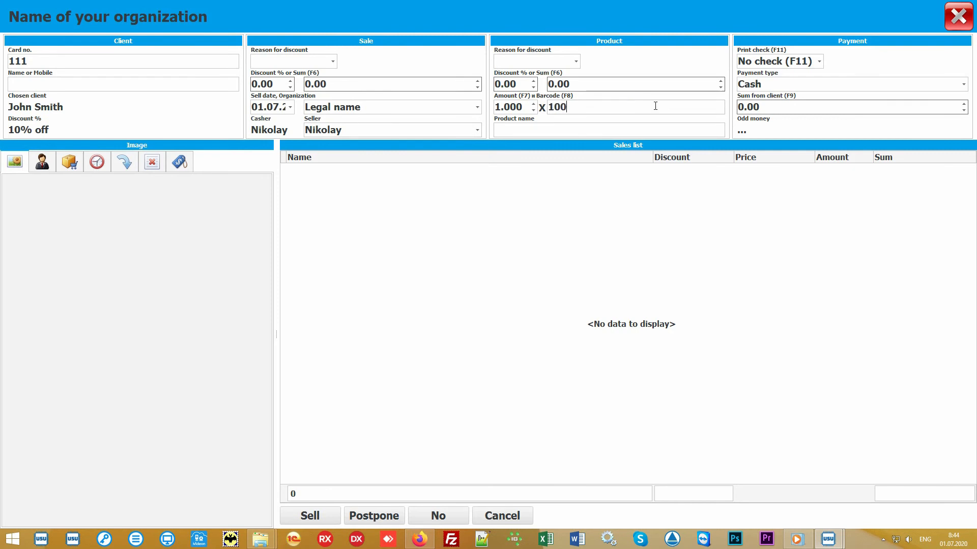
type("27")
key("Return")
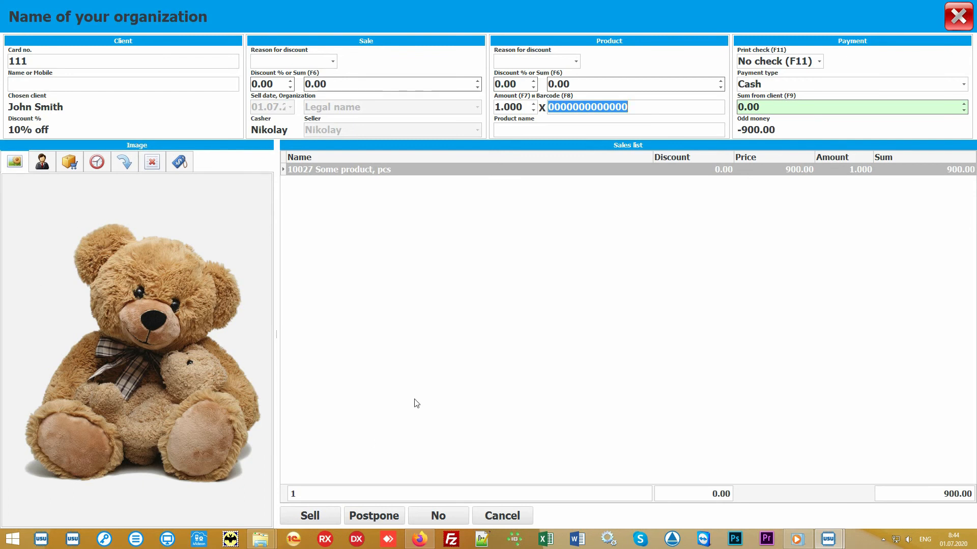
Switch the side panel to the product chooser showing Main store stock.
left_click(475, 329)
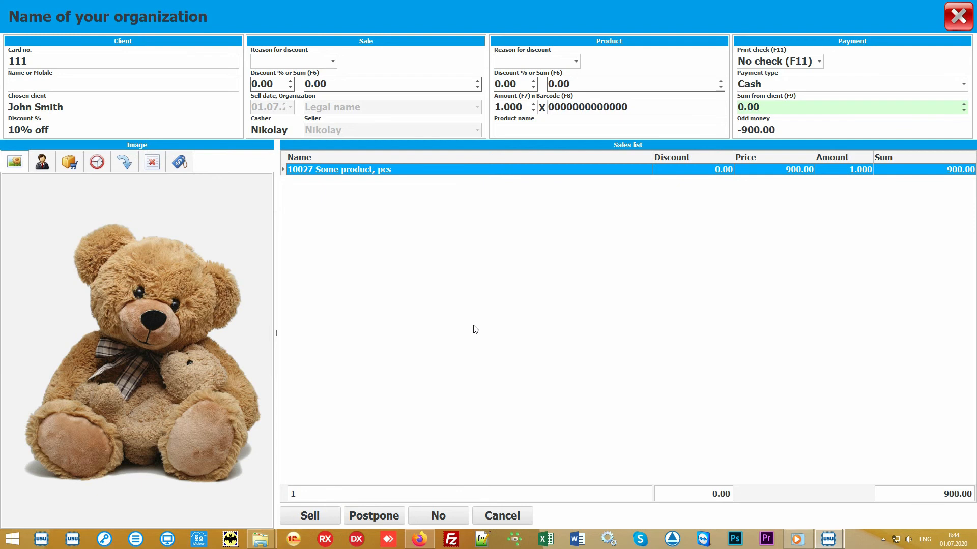
left_click(542, 128)
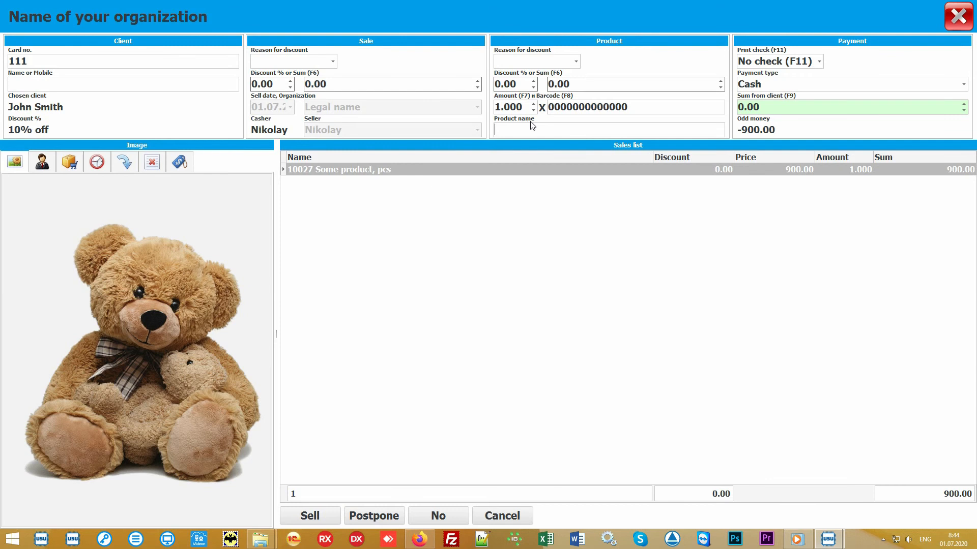
left_click(70, 163)
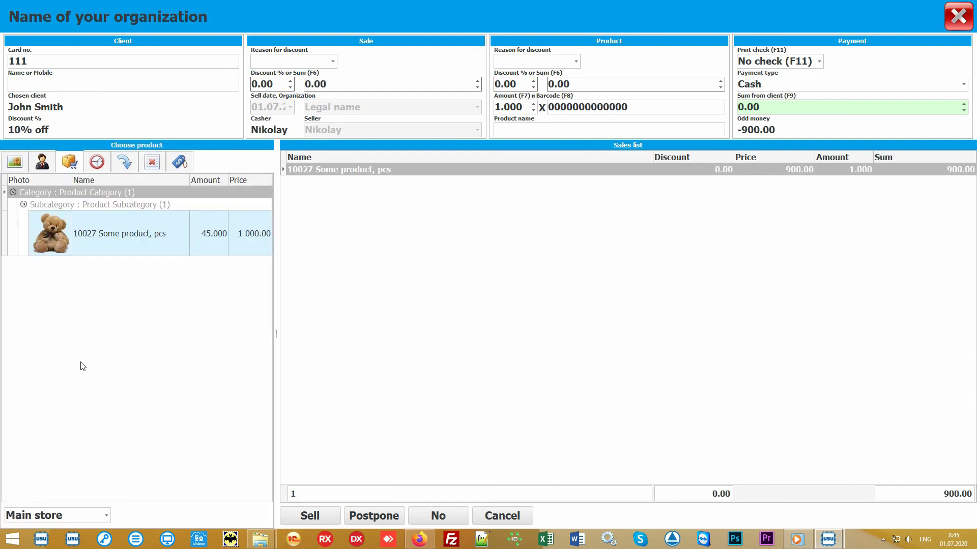
left_click(158, 336)
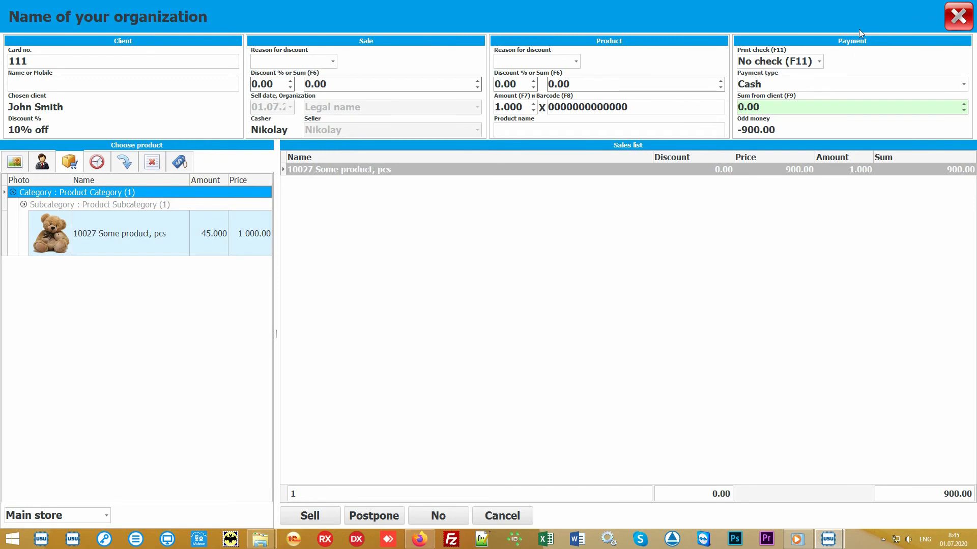
Enter 1000 as the sum from the client and review the payment type and check printing options.
left_click(801, 107)
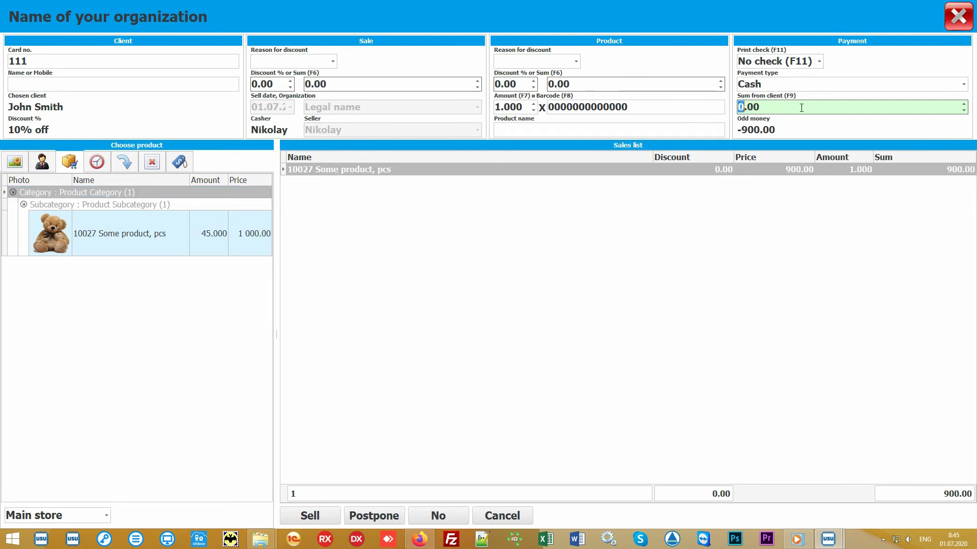
type("1000")
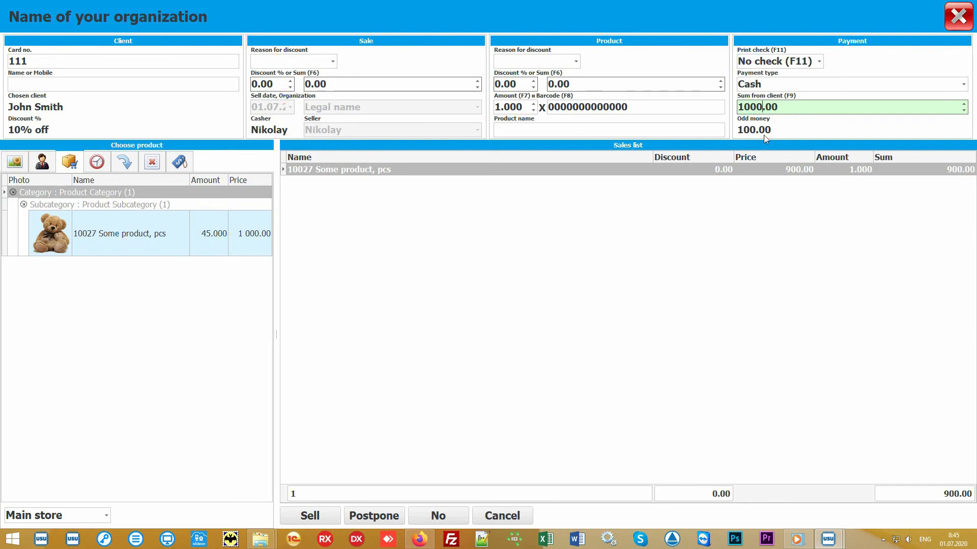
left_click(966, 87)
left_click(966, 86)
left_click(820, 62)
left_click(820, 62)
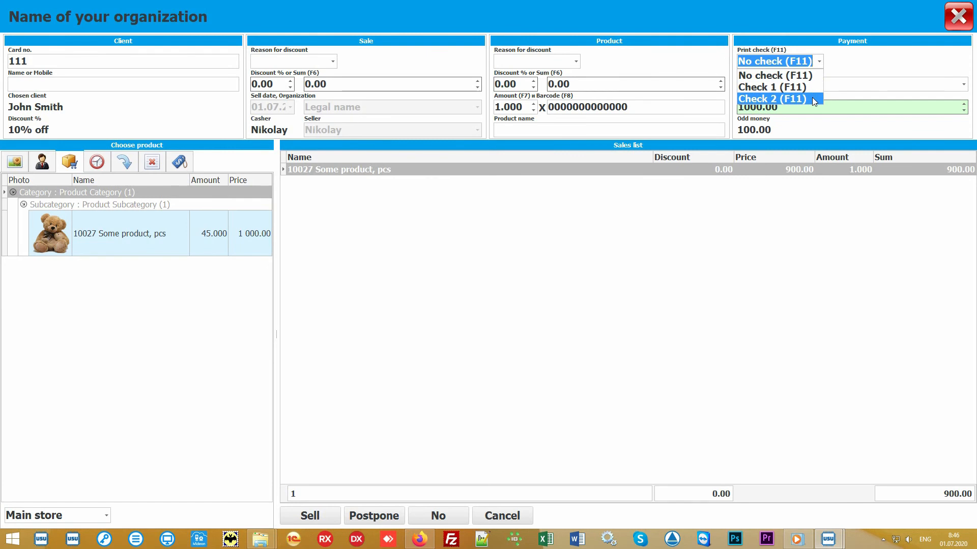
left_click(821, 61)
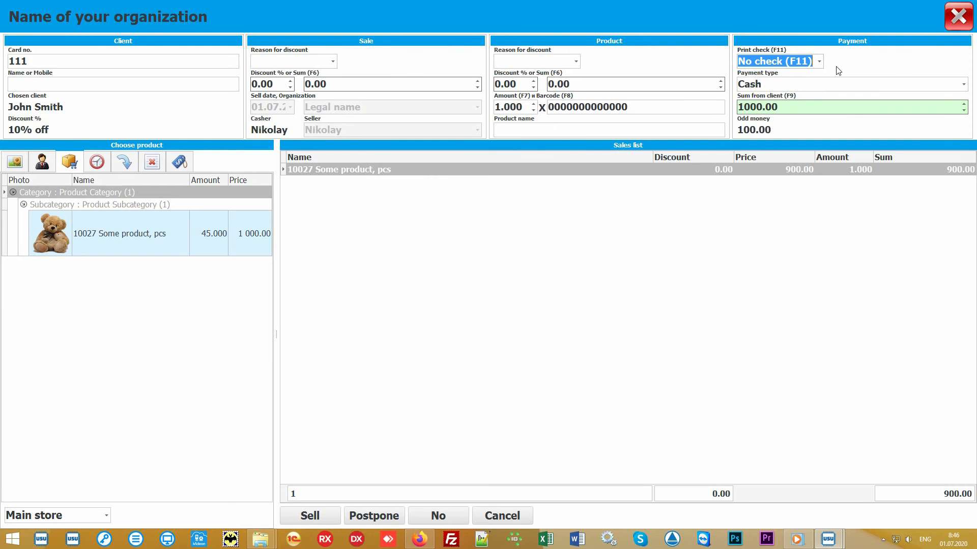
Complete the sale and close the sale window.
left_click(489, 293)
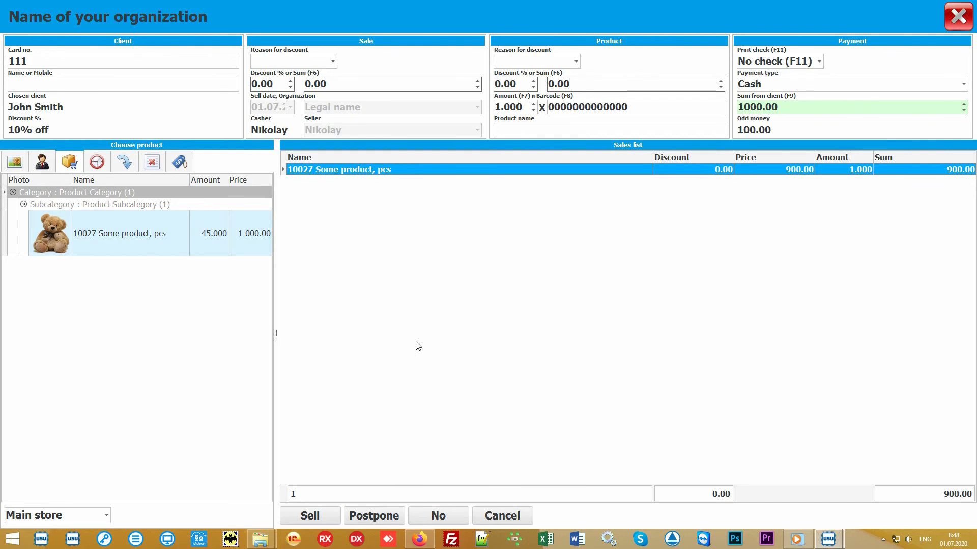
left_click(312, 515)
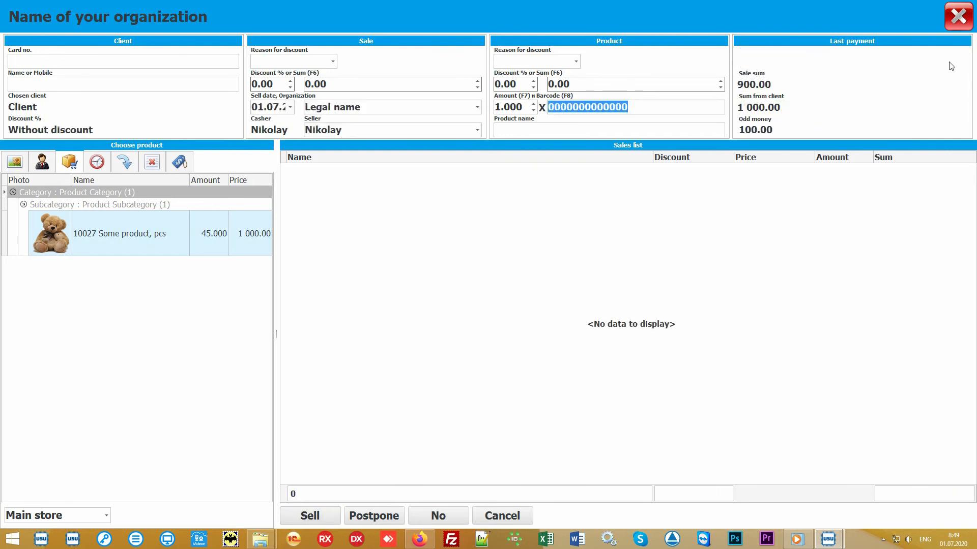
left_click(958, 17)
Open the Check report for the new sale and close it.
left_click(356, 99)
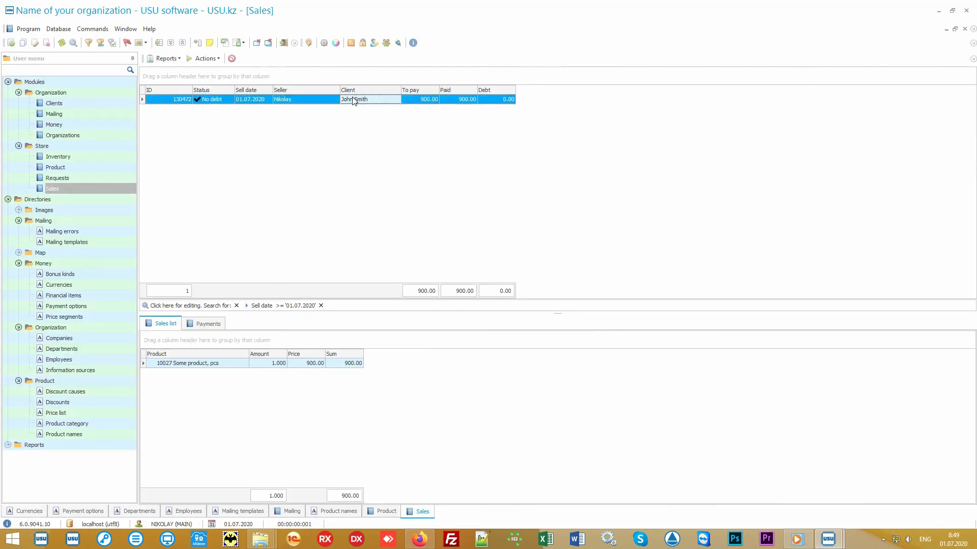
left_click(168, 58)
left_click(186, 70)
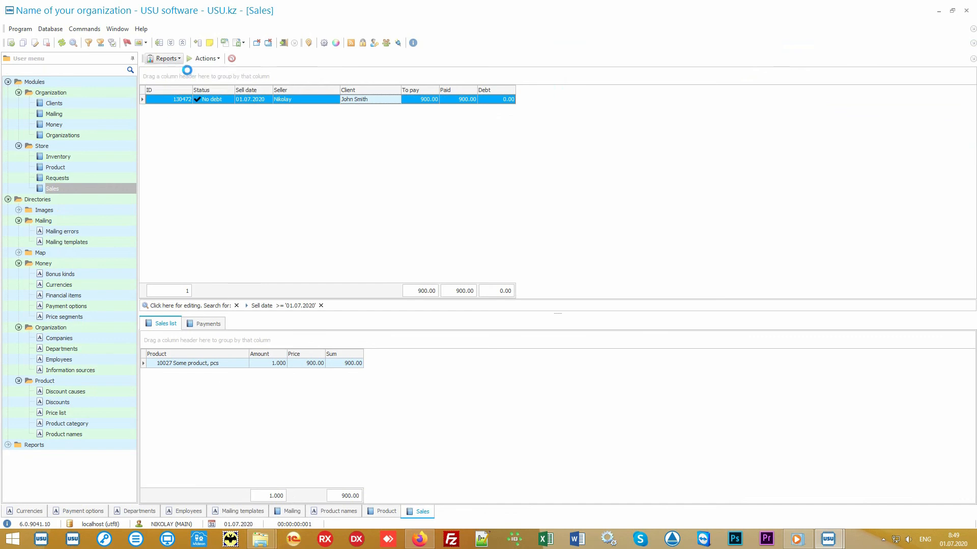
scroll(485, 224, "up", 5)
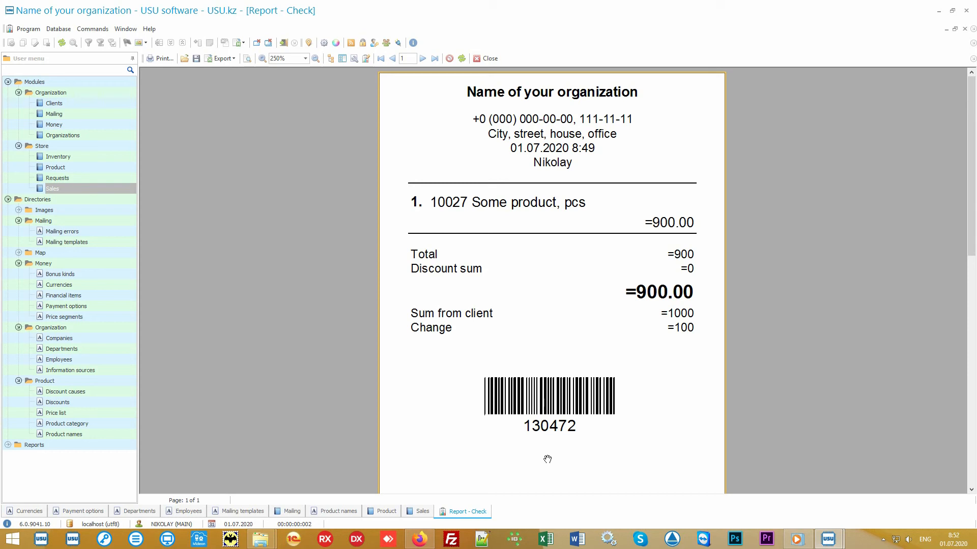
left_click(487, 59)
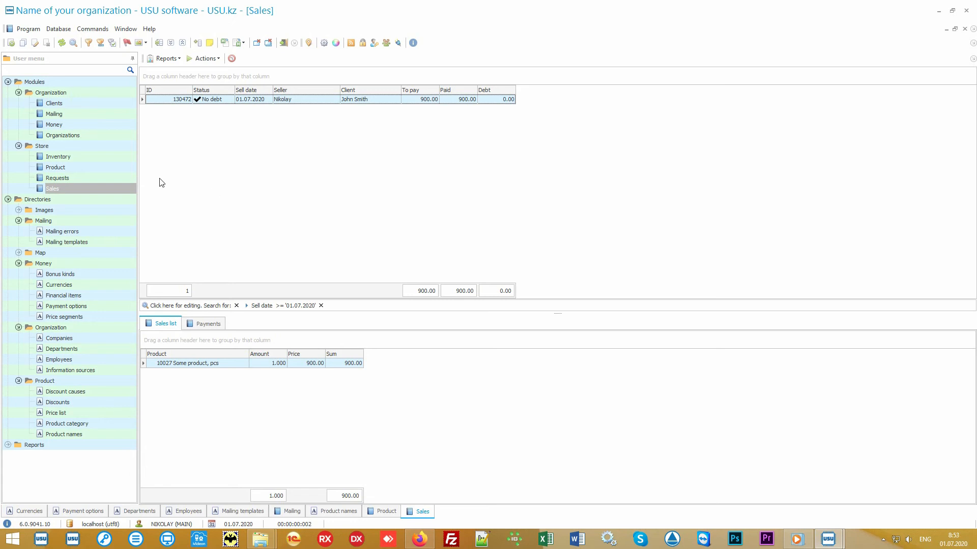
Open the Inventory module and inspect the Main store inventory record and its product list.
left_click(108, 157)
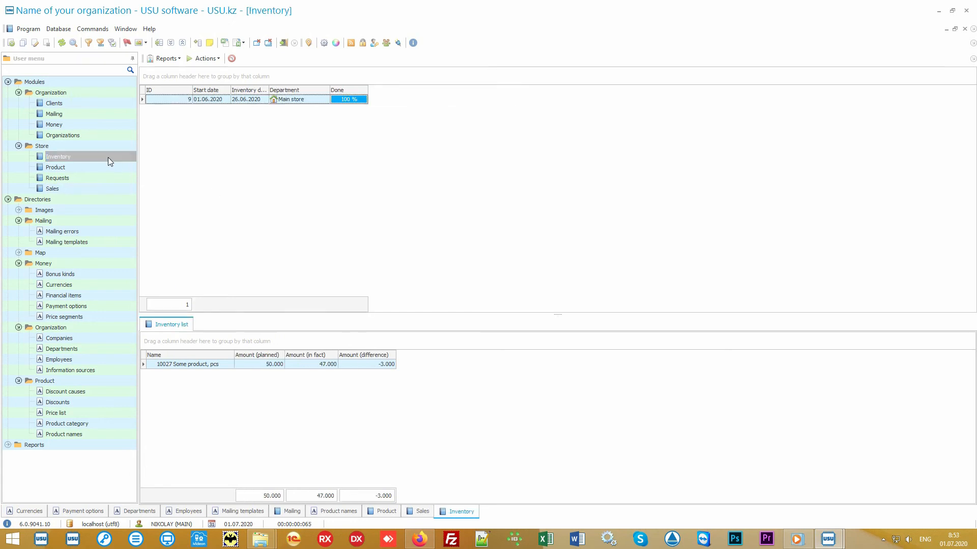
left_click(324, 104)
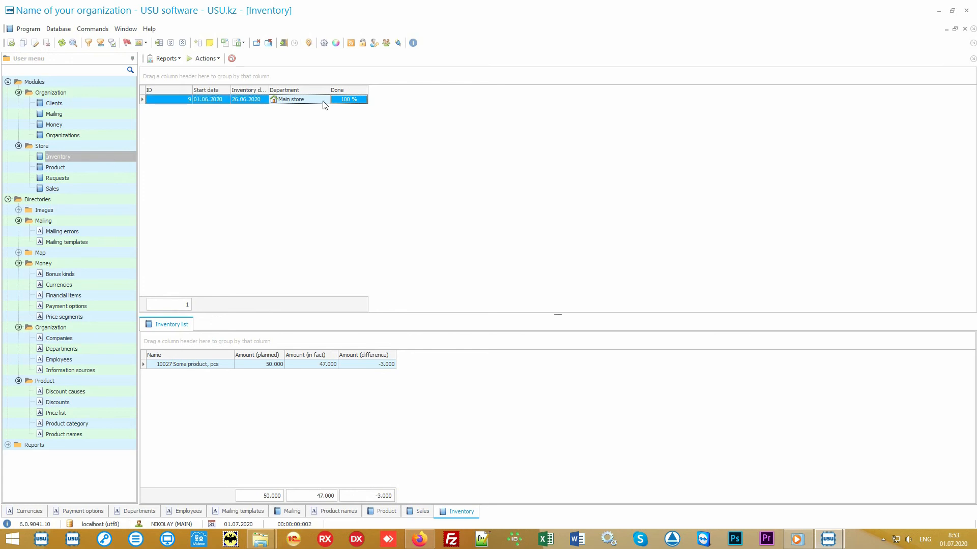
left_click(221, 368)
left_click(249, 369)
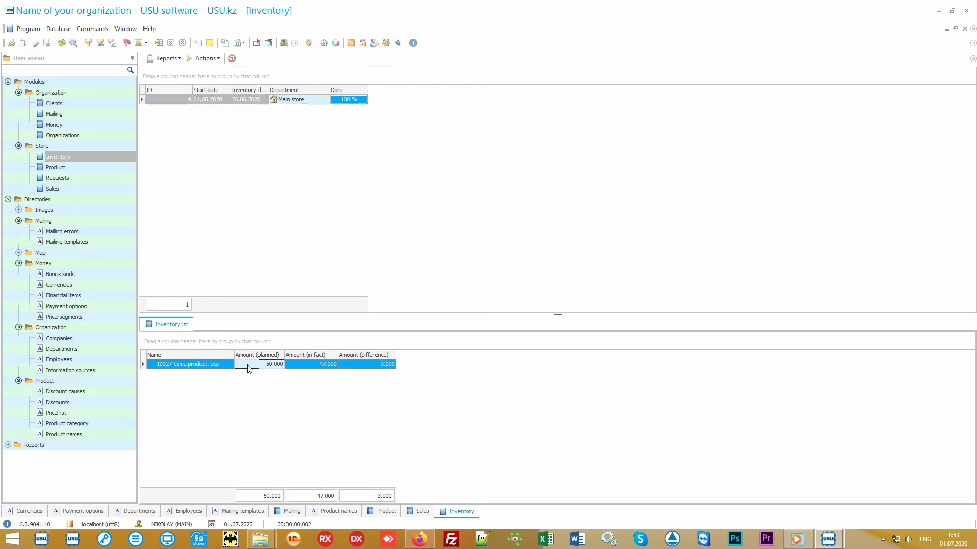
left_click(302, 369)
left_click(359, 369)
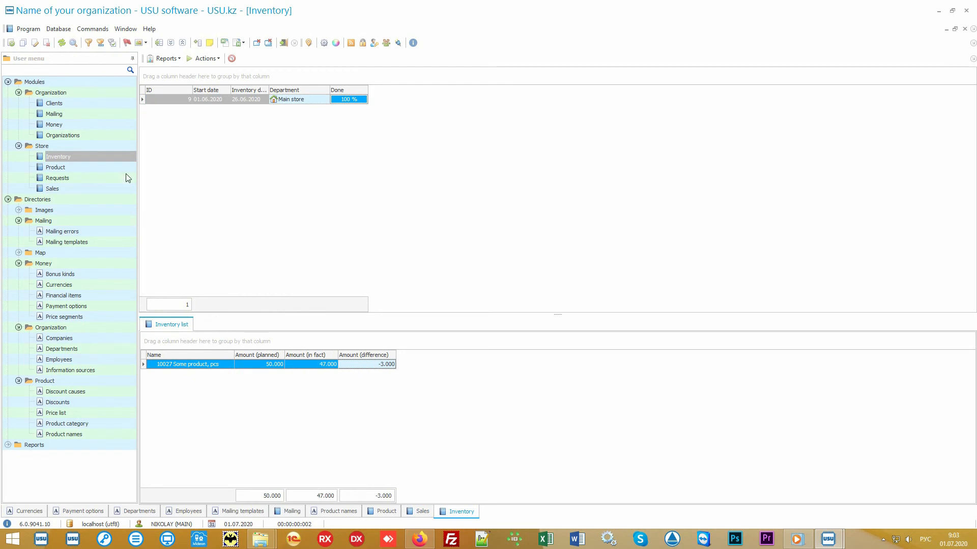
Open the Clients module and browse each client's Work with clients tasks.
left_click(74, 104)
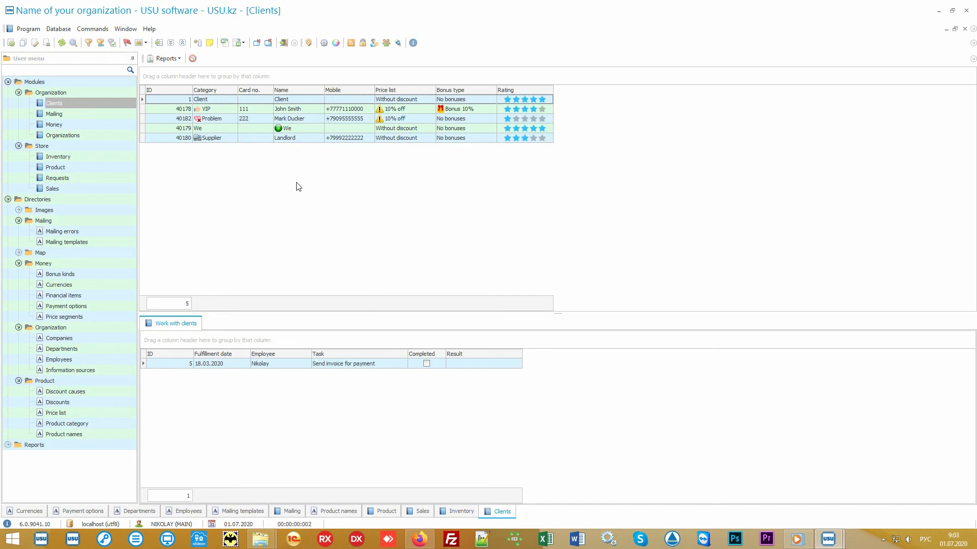
key("alt+shift")
left_click(97, 190)
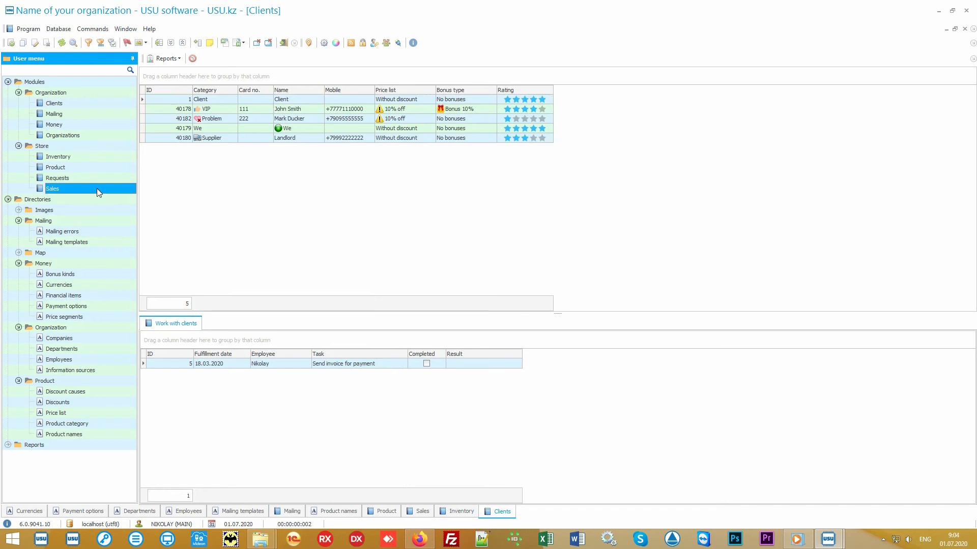
left_click(94, 104)
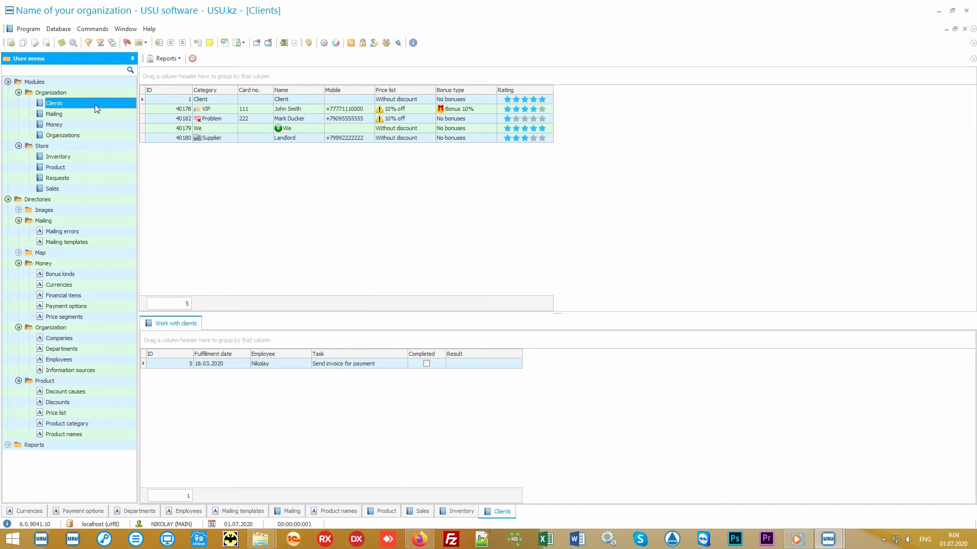
left_click(290, 215)
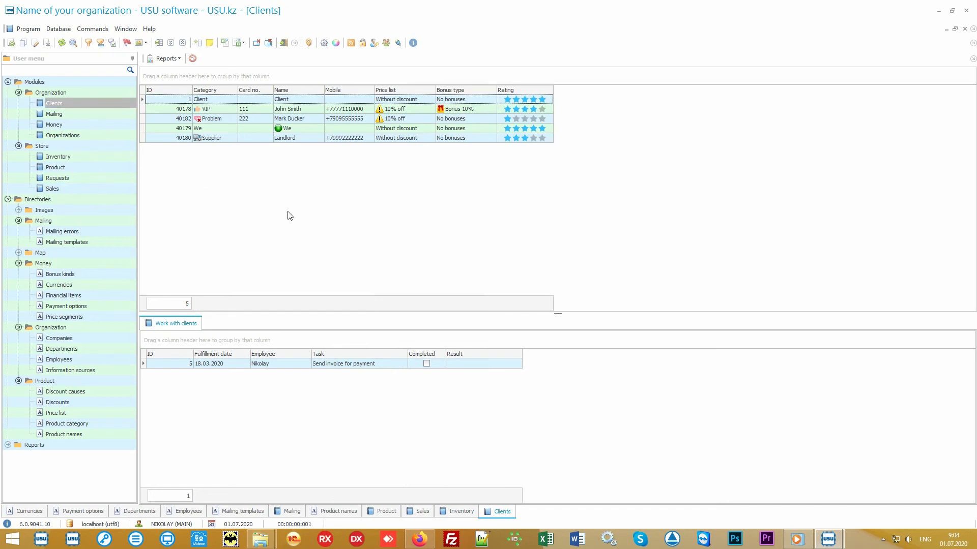
left_click(224, 111)
left_click(228, 123)
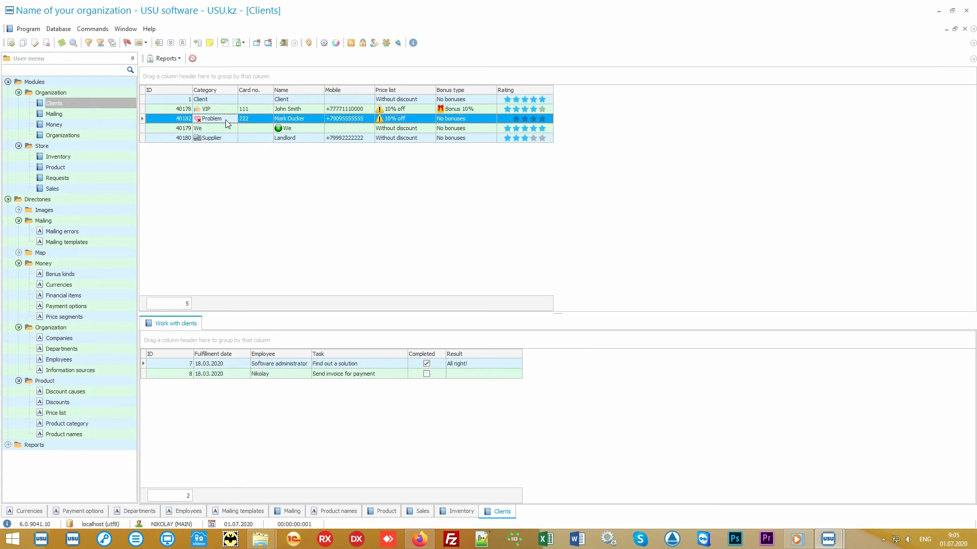
left_click(226, 138)
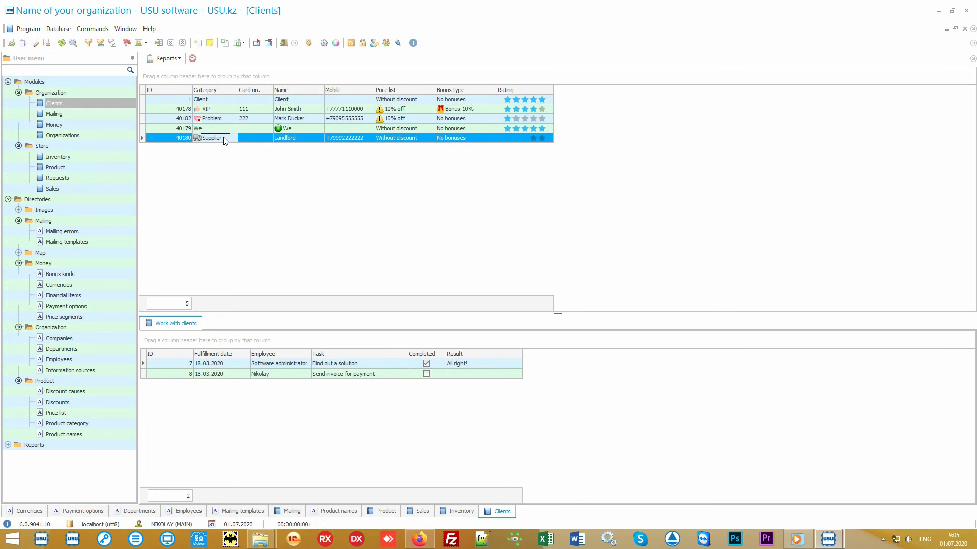
left_click(228, 109)
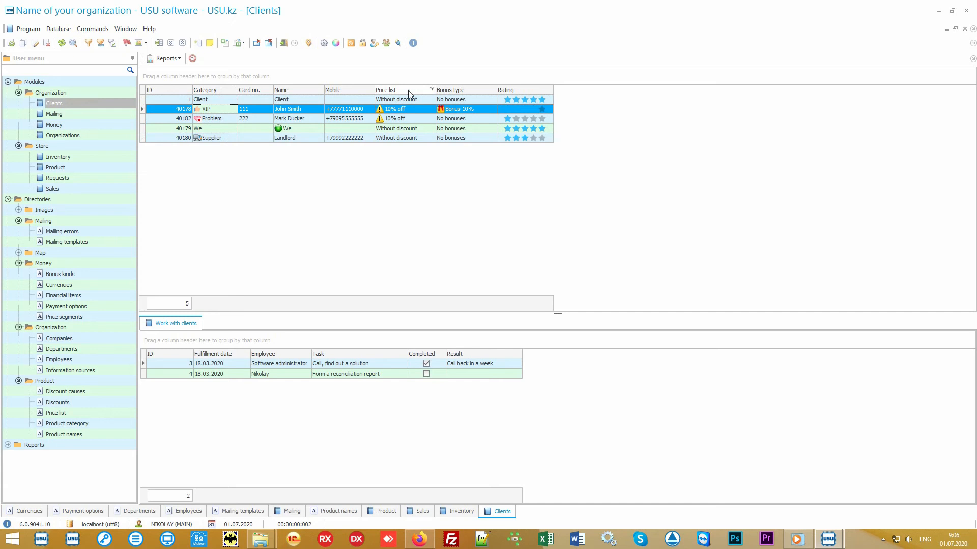
Add the Information source column to the clients table via column customization, then browse the client rows.
left_click(420, 101)
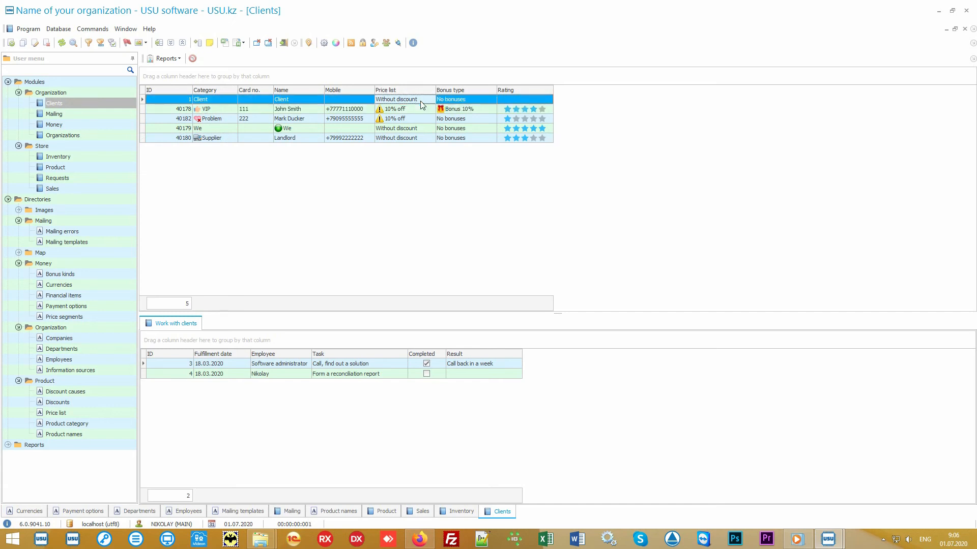
left_click(421, 109)
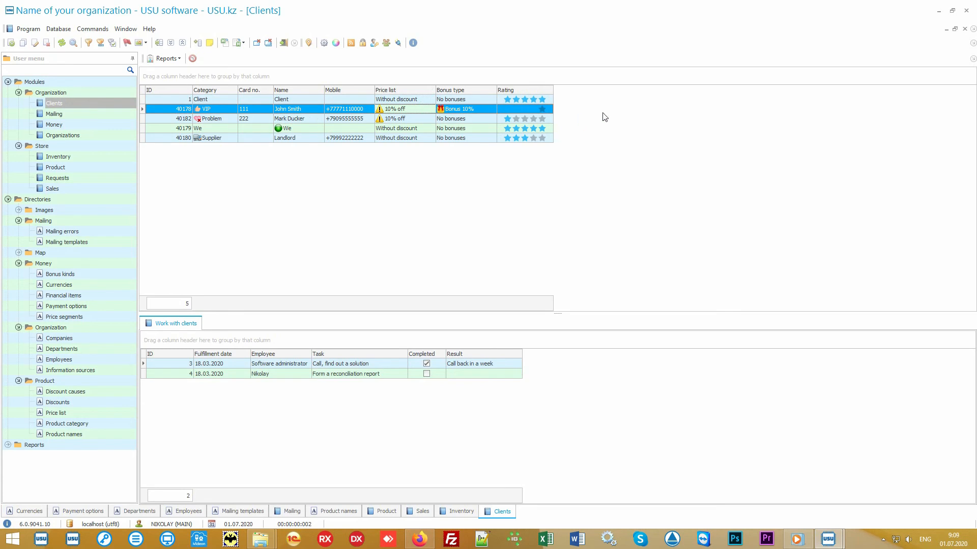
right_click(611, 111)
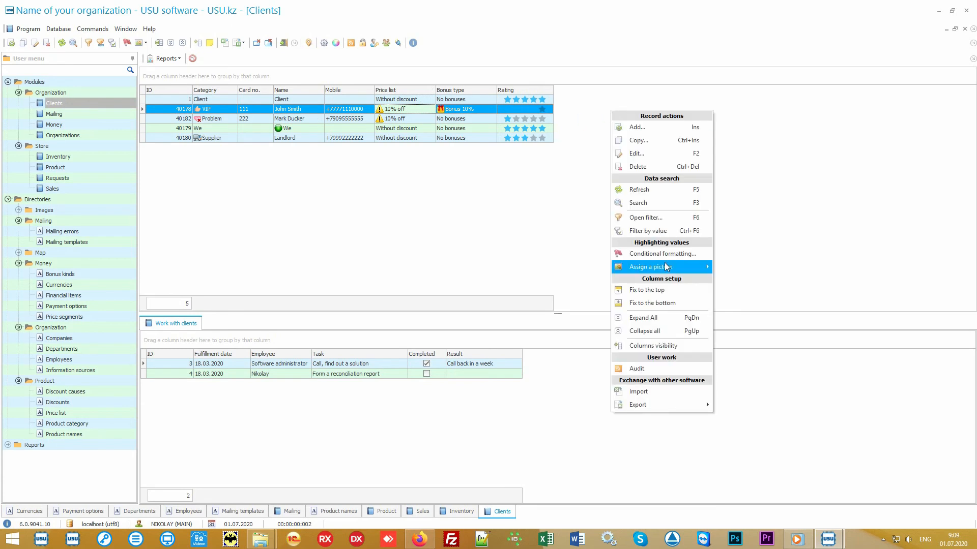
left_click(677, 344)
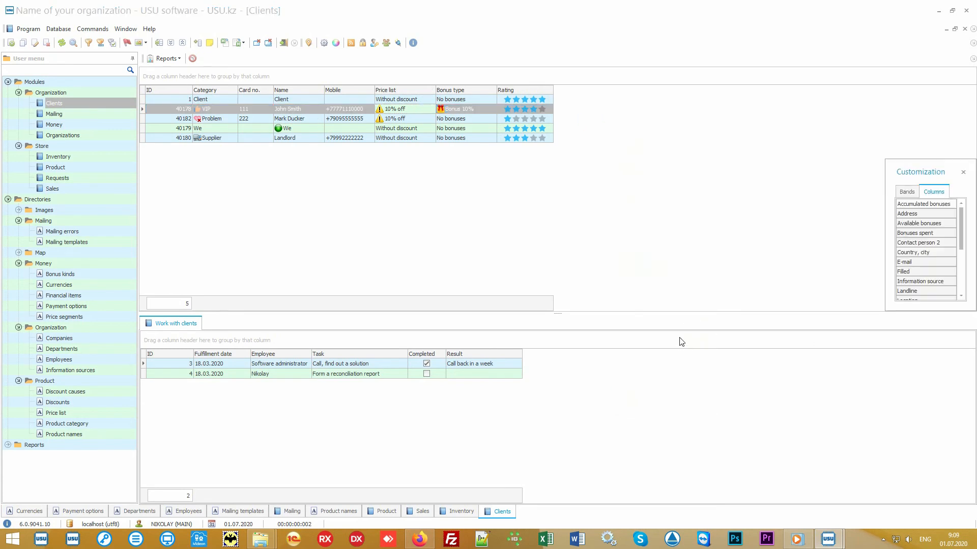
left_click_drag(887, 311, 754, 466)
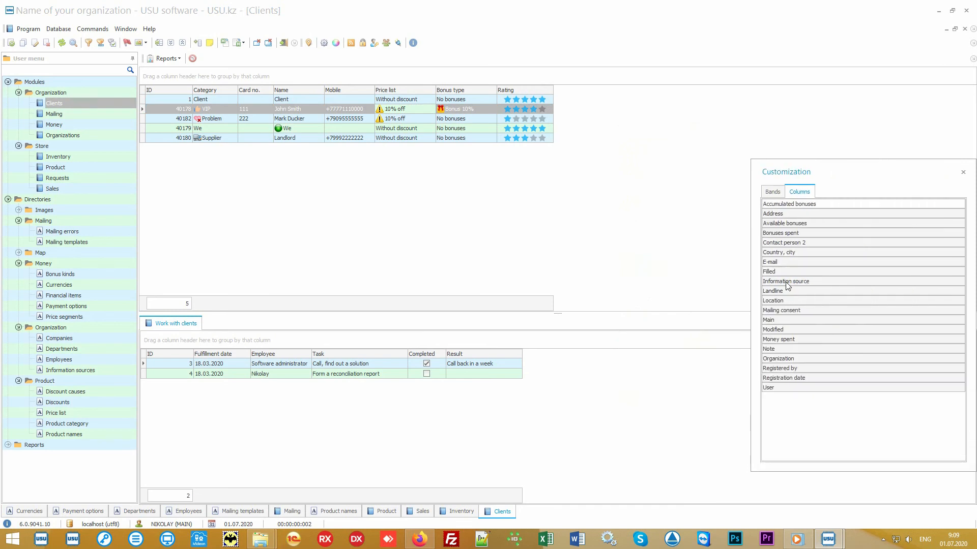
left_click_drag(816, 282, 555, 91)
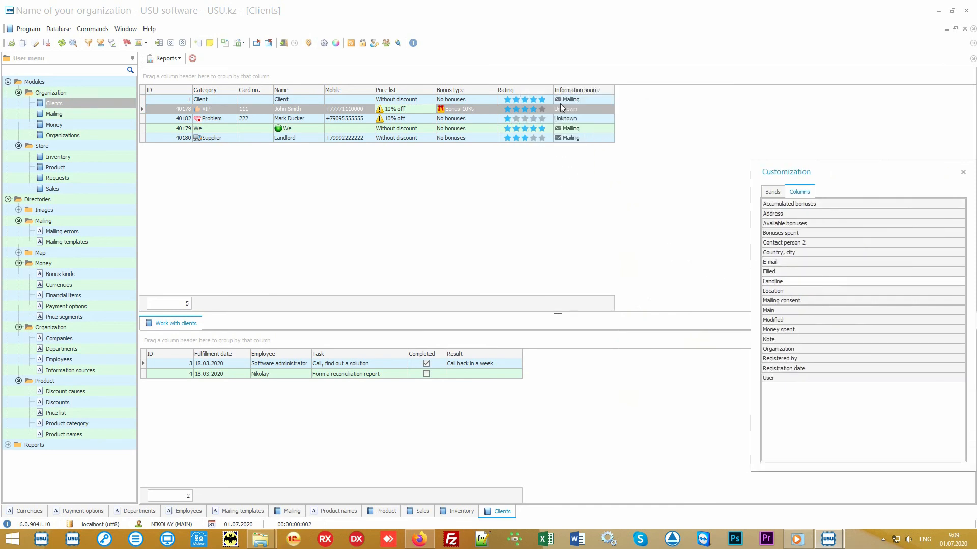
left_click(963, 172)
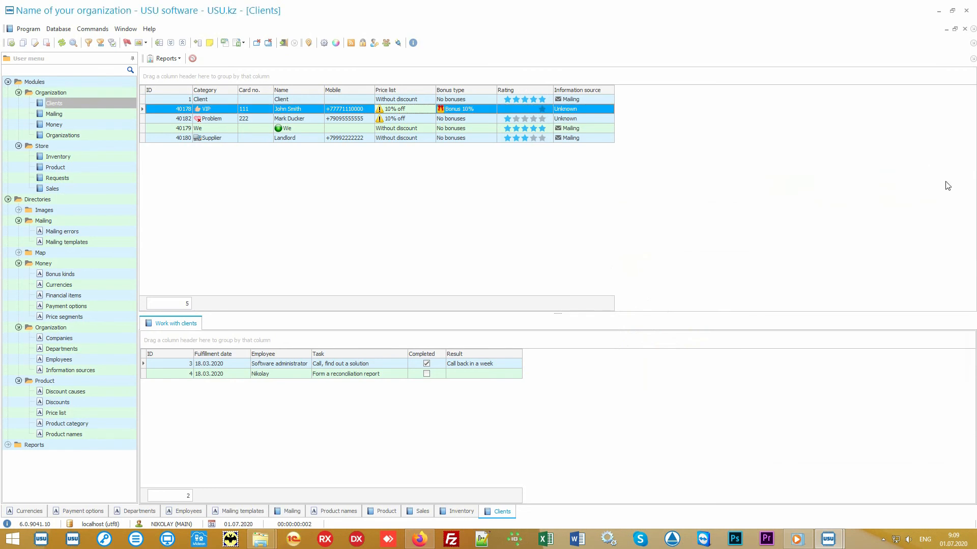
left_click(604, 100)
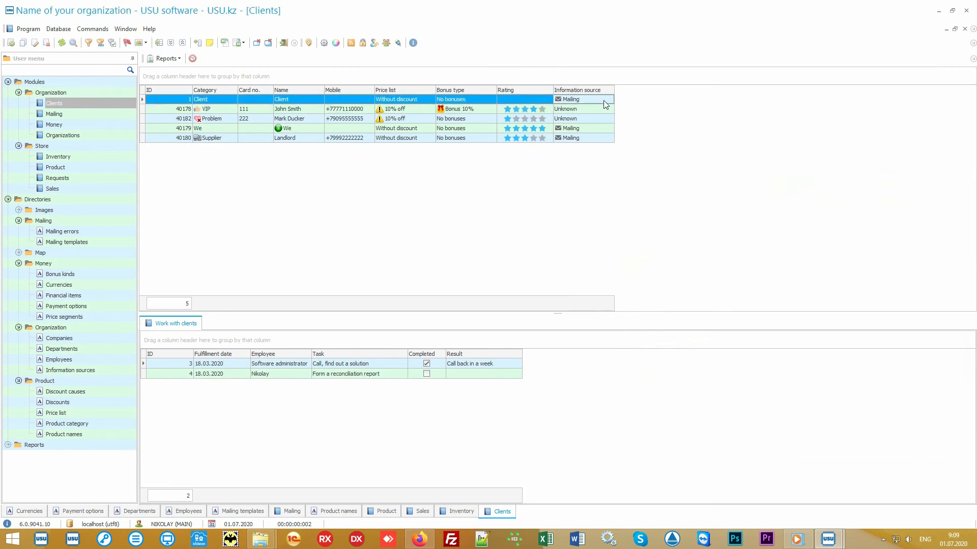
left_click(603, 110)
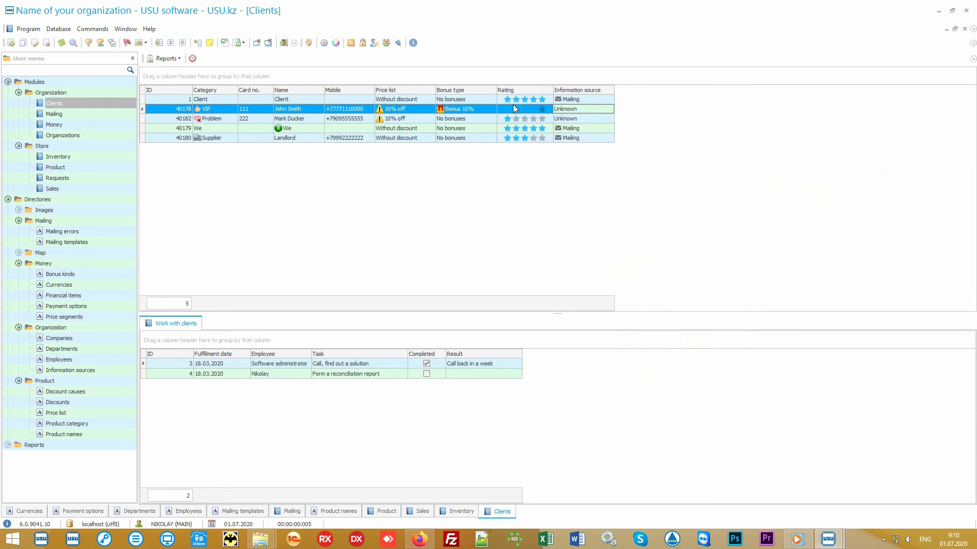
left_click(482, 109)
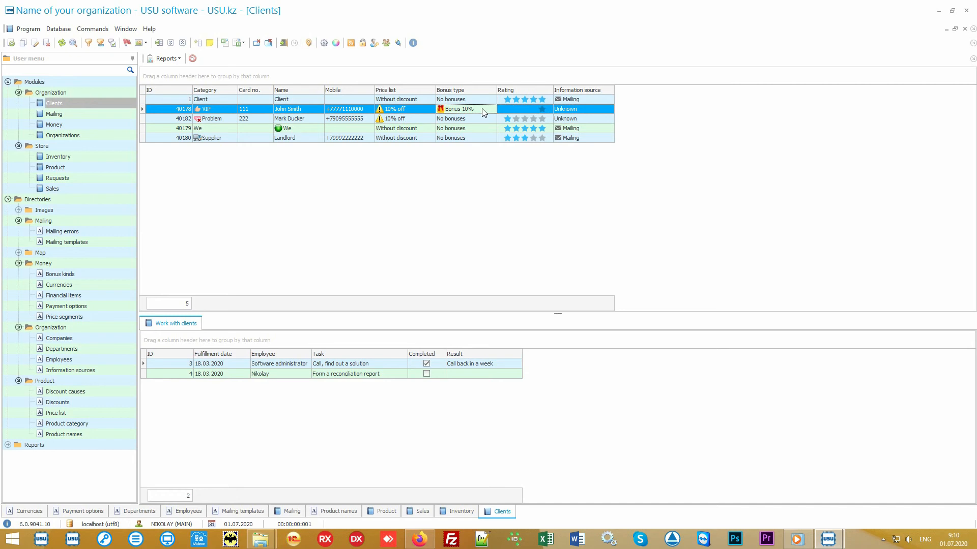
Open the Mailing report from the Reports tree and generate it.
left_click(8, 200)
left_click(8, 210)
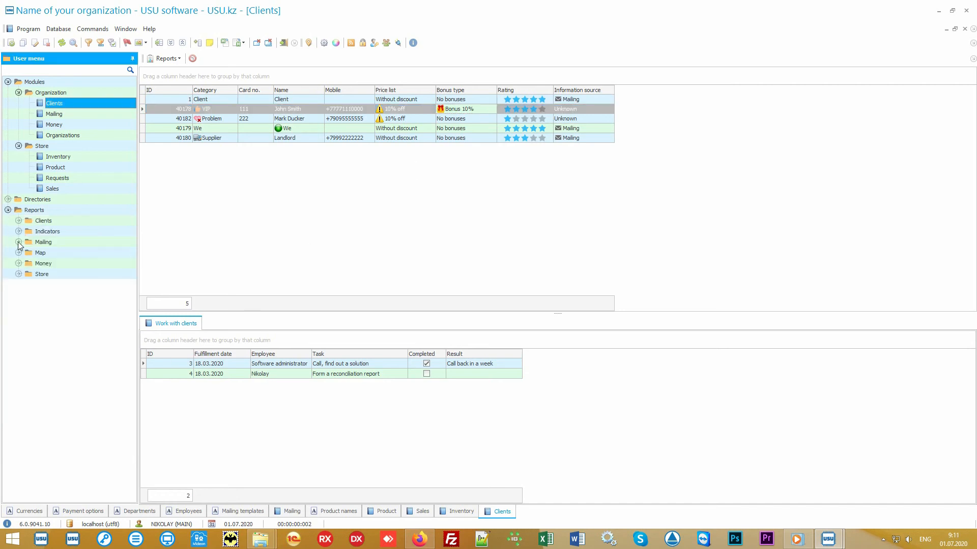
left_click(18, 242)
double_click(54, 254)
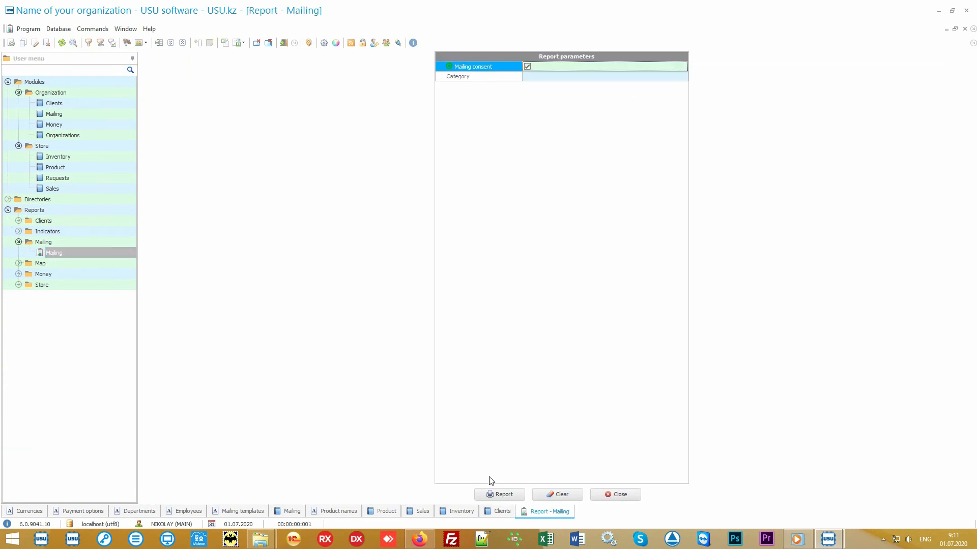
left_click(495, 497)
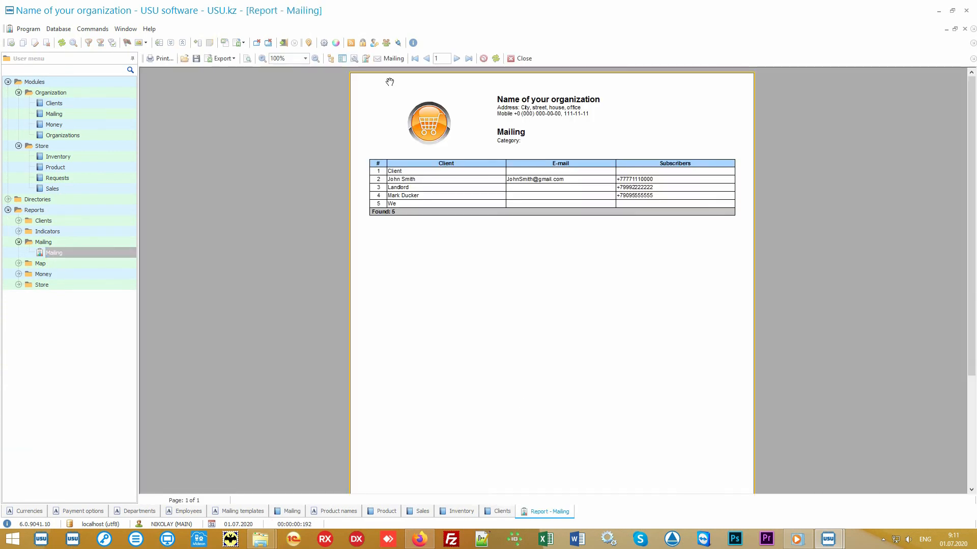
Open the mailing recipient list from the report and cancel it.
left_click(394, 58)
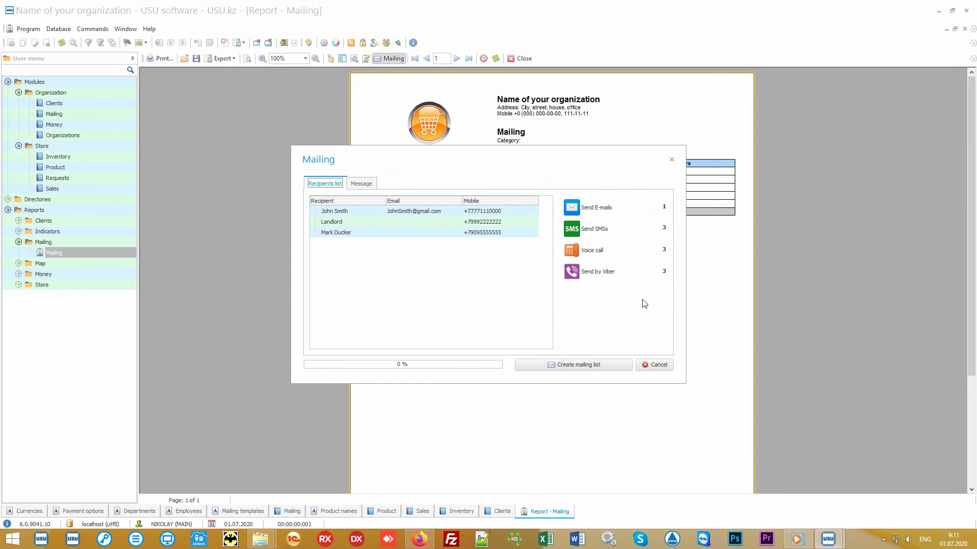
left_click(657, 366)
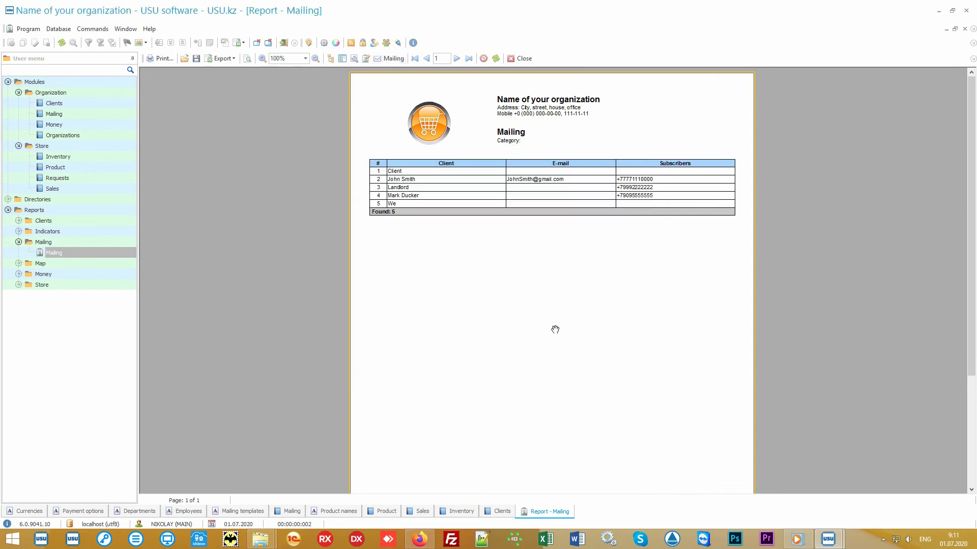
Open the Salary report under Money reports and generate it for the default period.
left_click(104, 275)
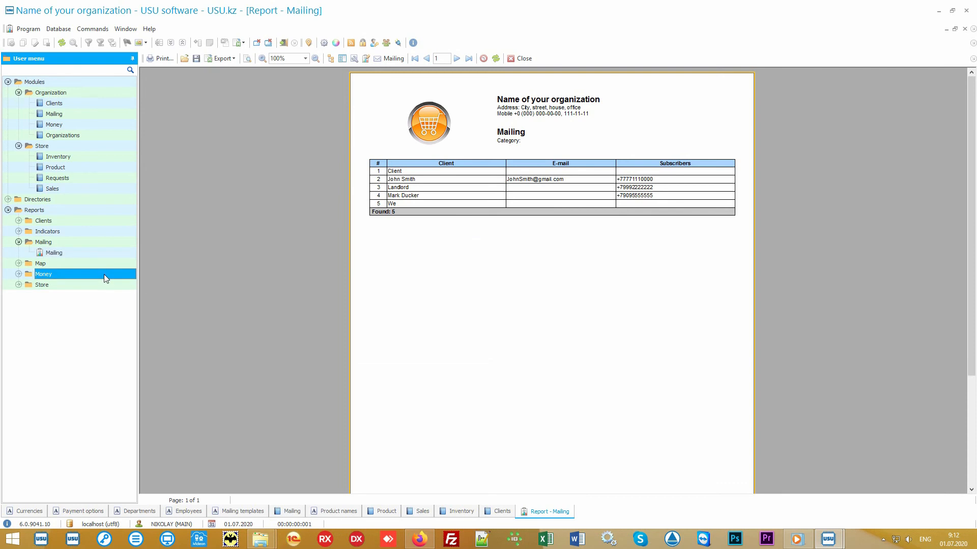
double_click(104, 275)
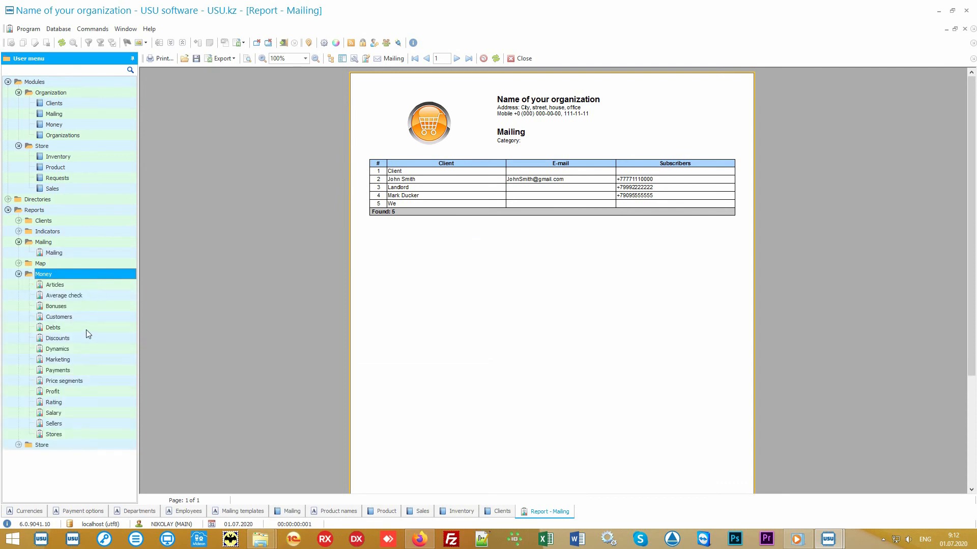
double_click(73, 413)
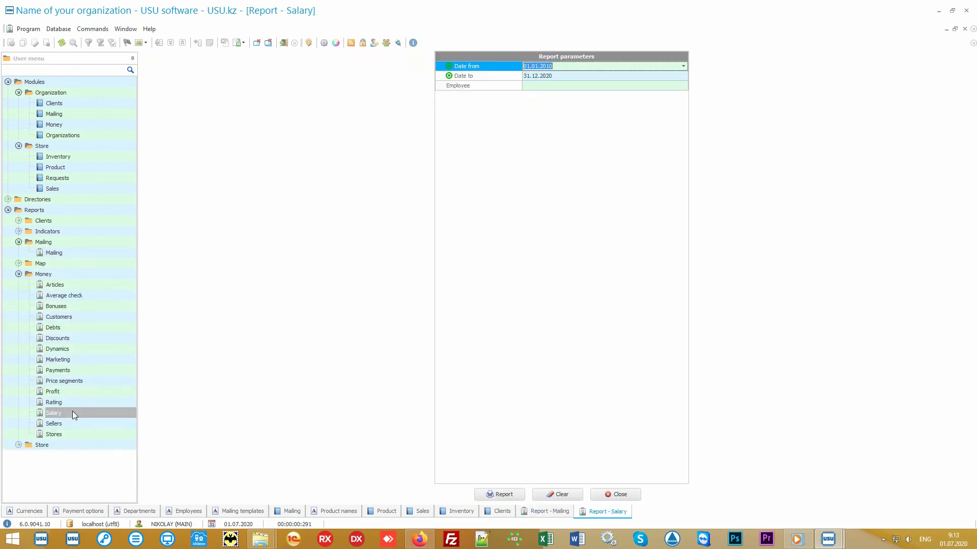
left_click(497, 493)
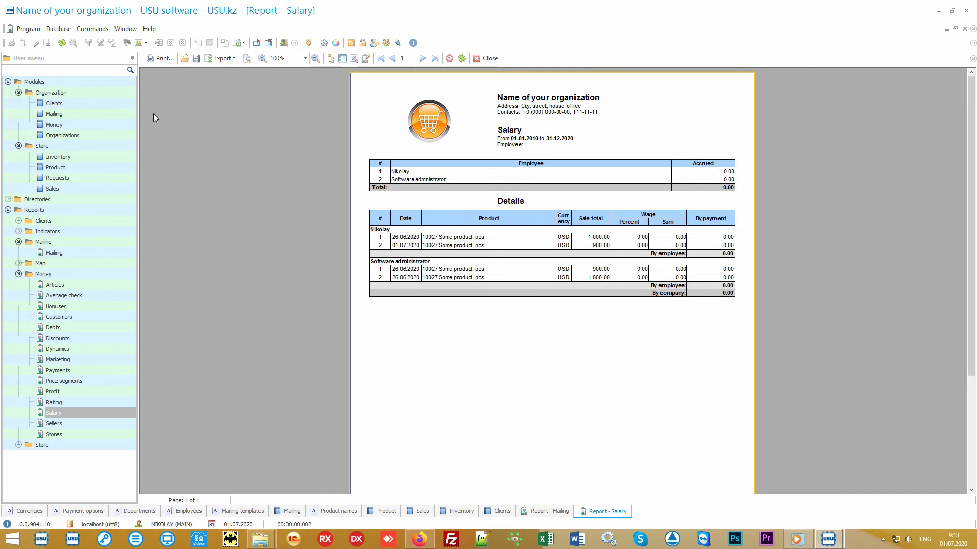
Collapse the other menu groups and generate the Popularity report under Store reports.
left_click(85, 104)
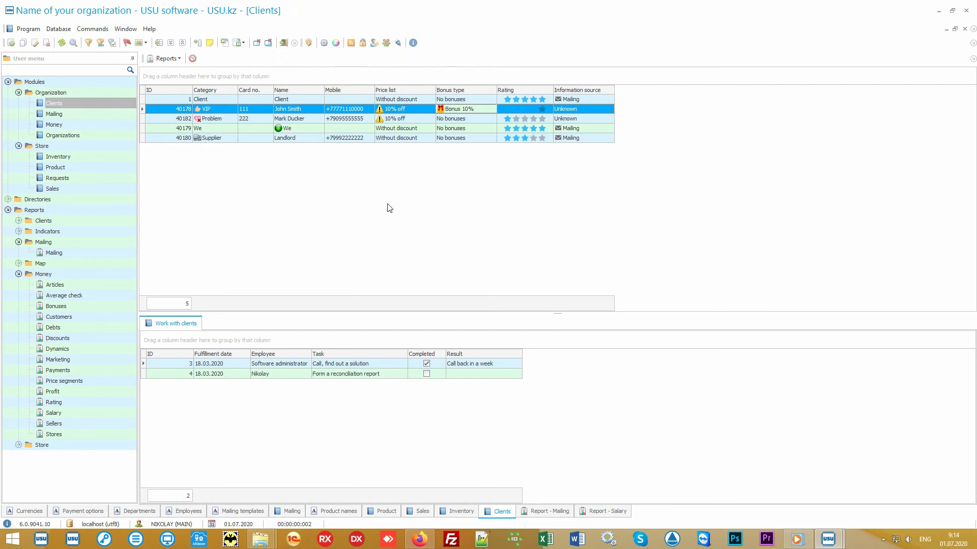
left_click(18, 83)
left_click(8, 82)
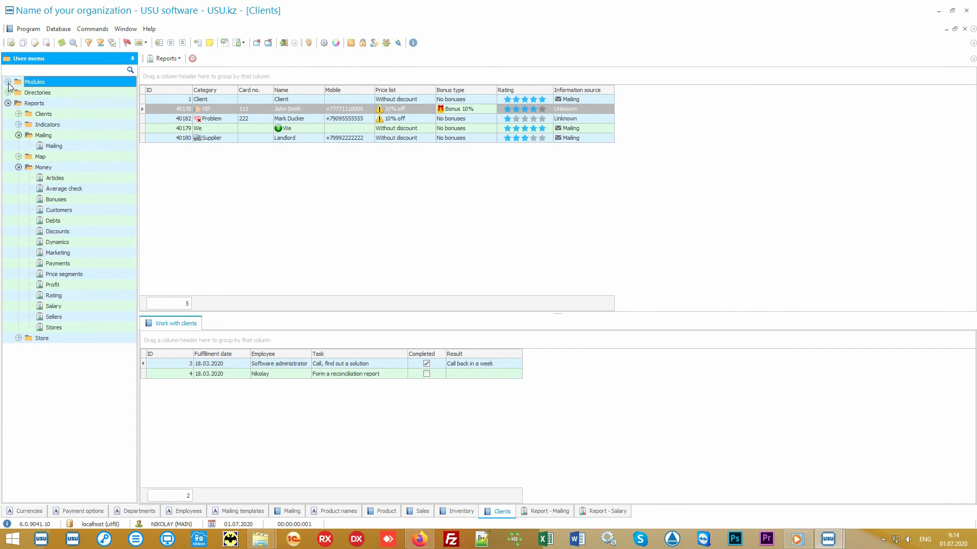
left_click(44, 136)
left_click(19, 136)
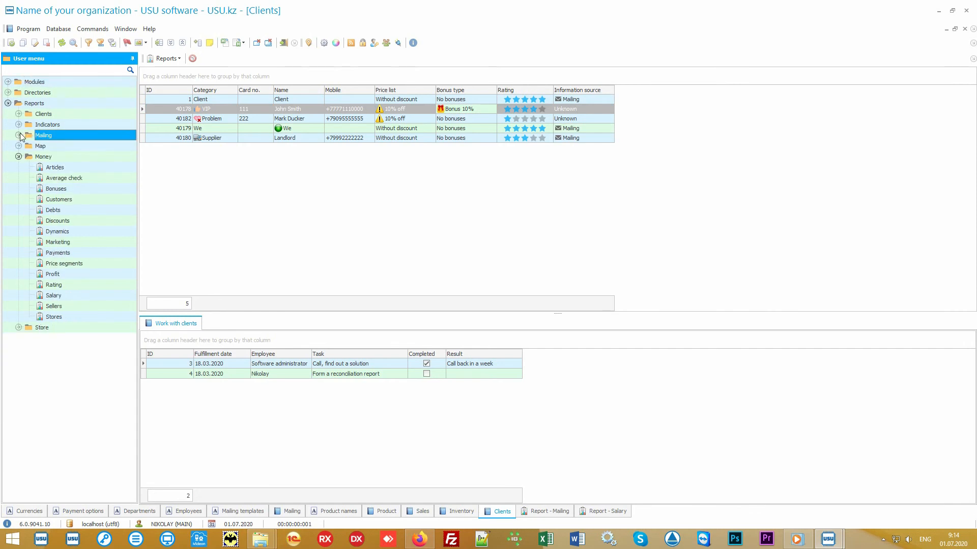
left_click(28, 158)
left_click(19, 157)
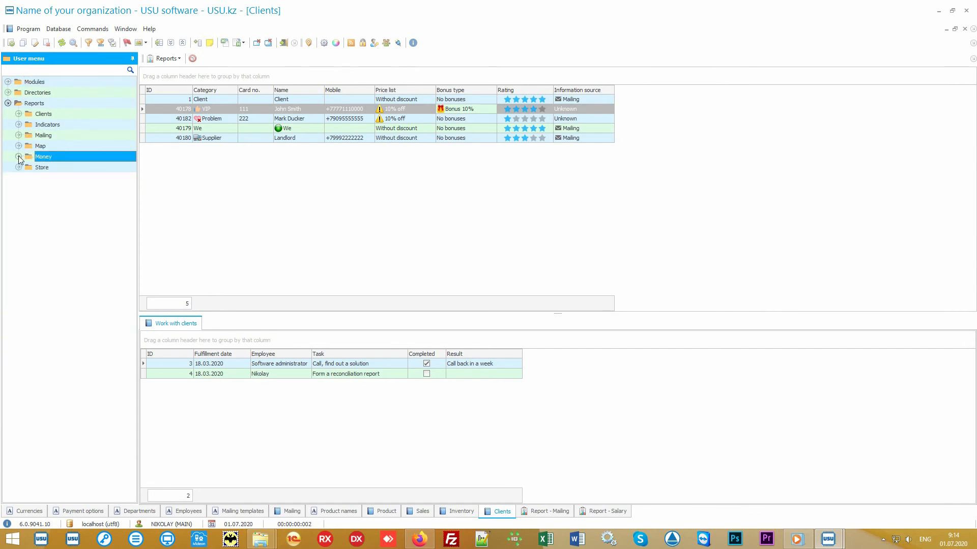
double_click(51, 170)
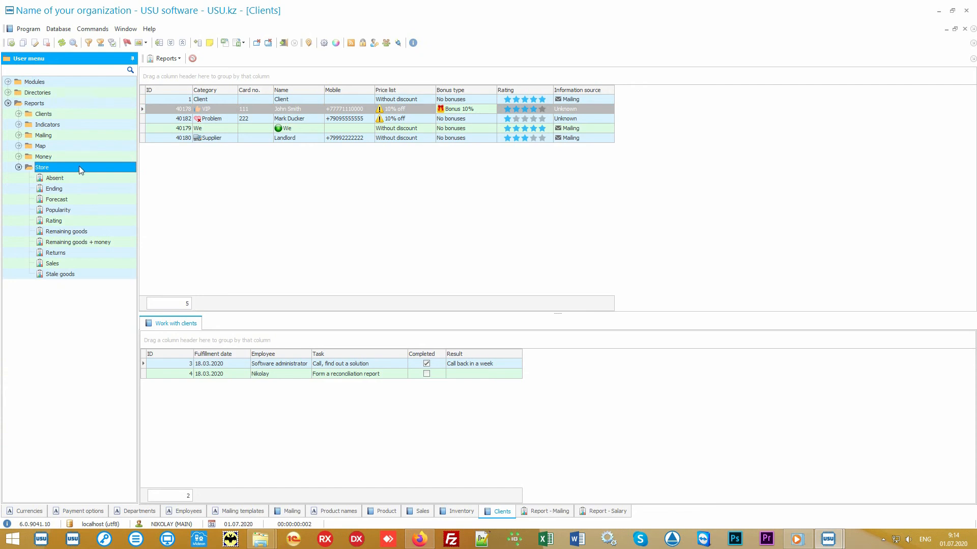
double_click(85, 208)
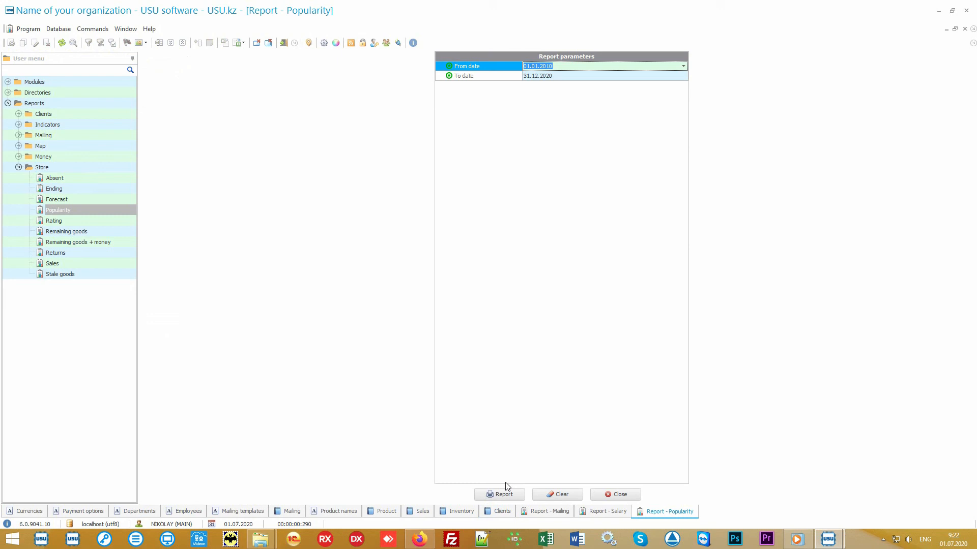
left_click(505, 493)
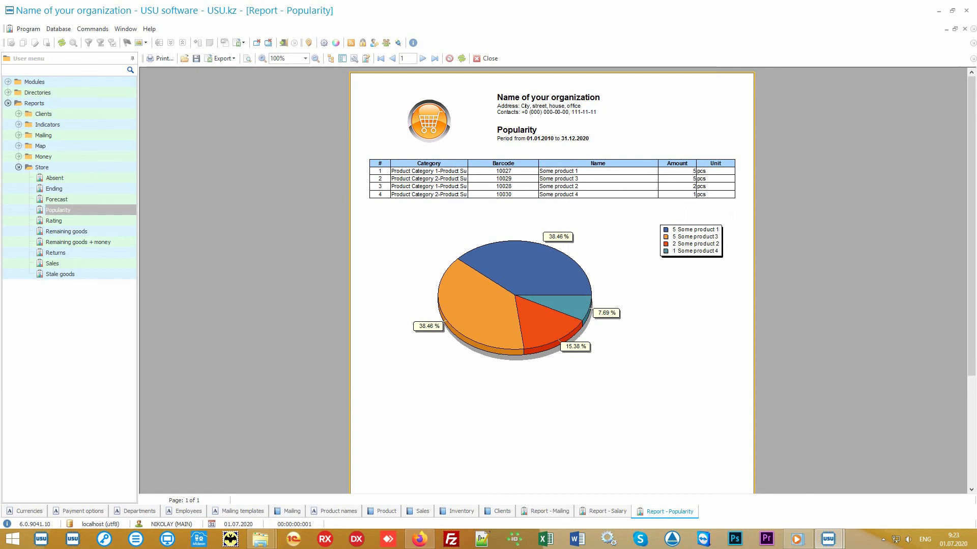
Generate the Rating report and compare it with the Popularity report.
double_click(96, 220)
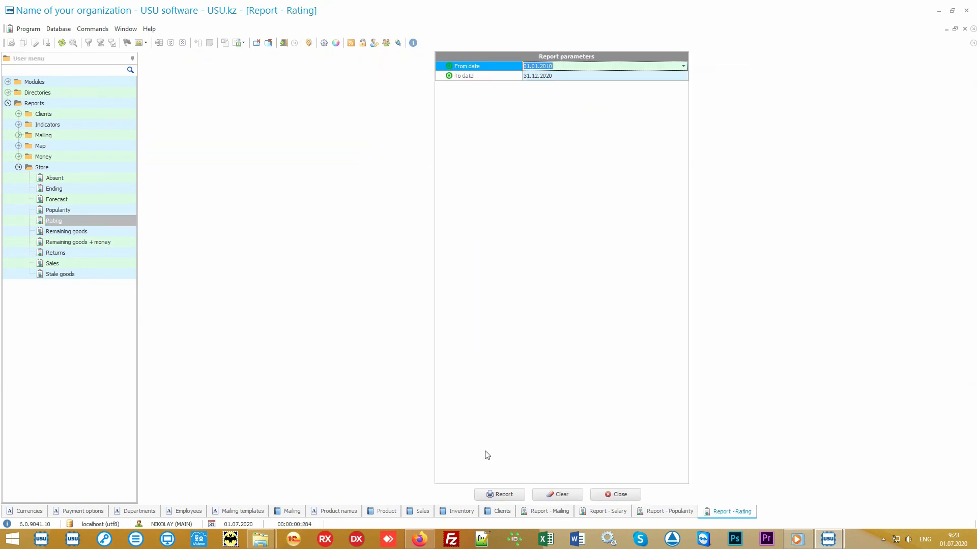
left_click(499, 494)
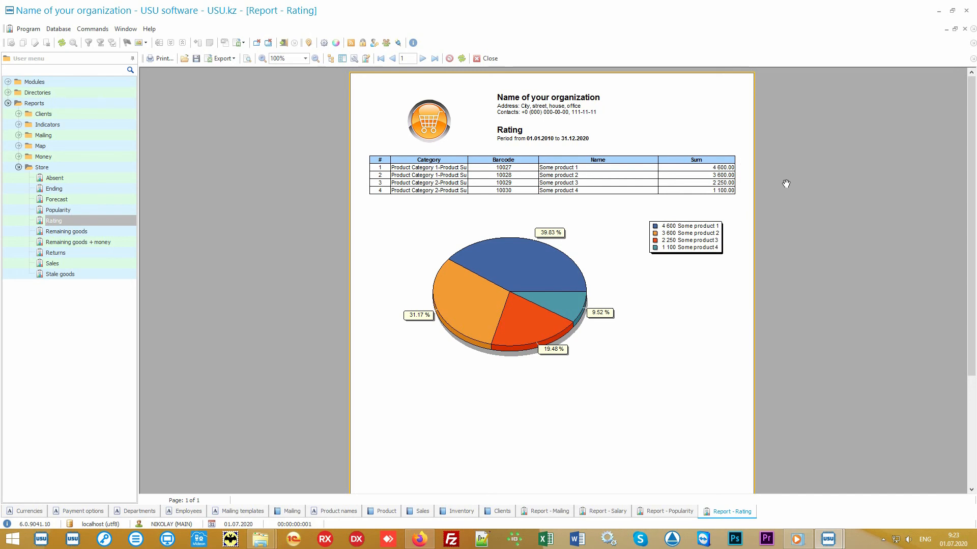
left_click(664, 512)
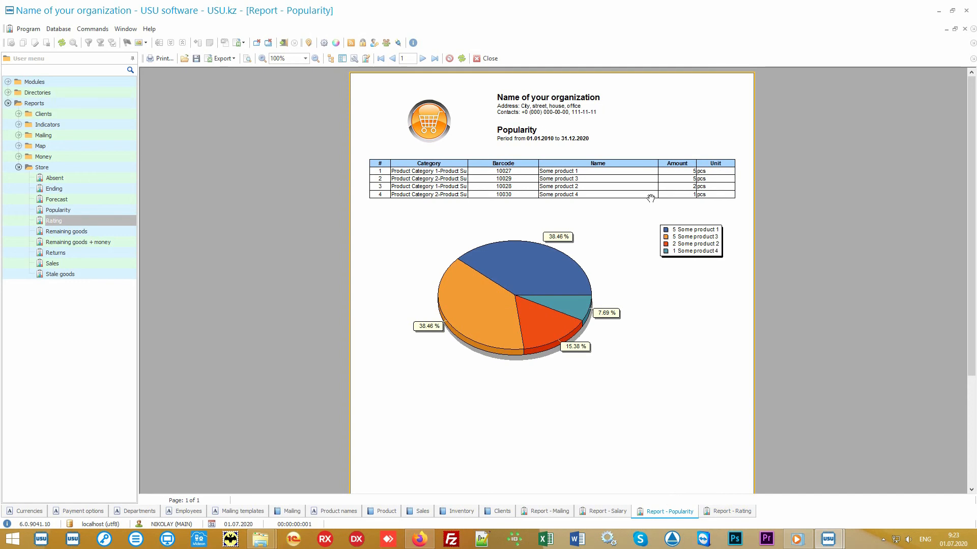
left_click(717, 513)
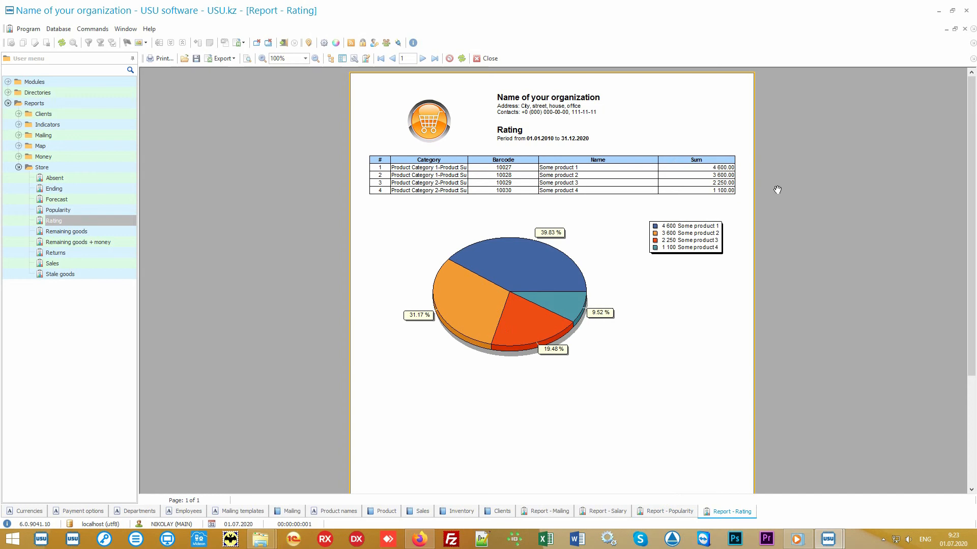
Generate the Sales report for the default period.
left_click(90, 262)
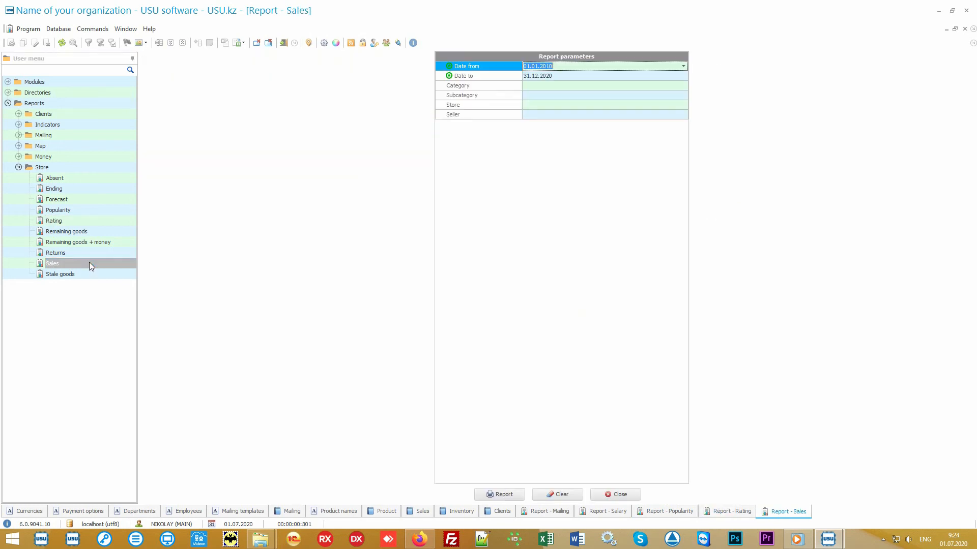
left_click(502, 492)
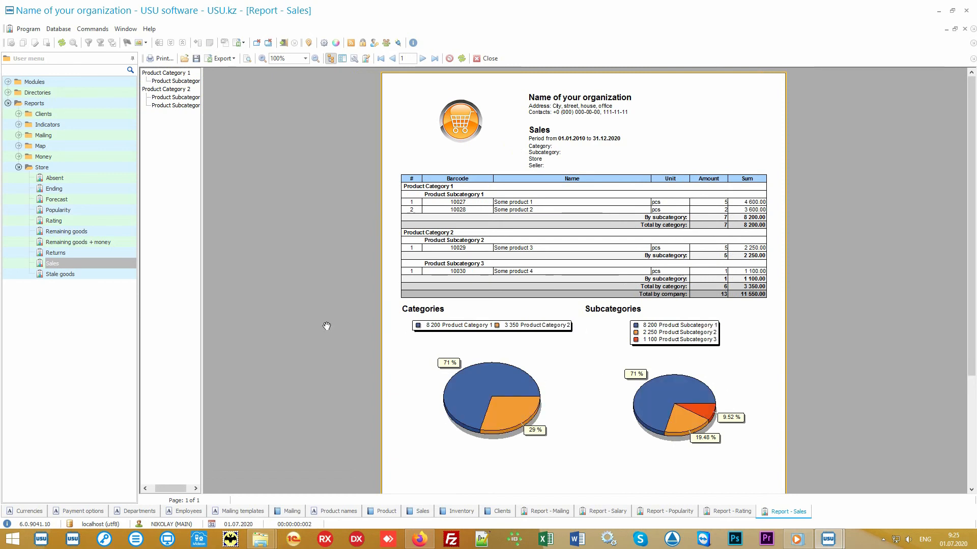
Generate the Sales report for the period 01.07.2020 to 05.07.2020.
double_click(99, 261)
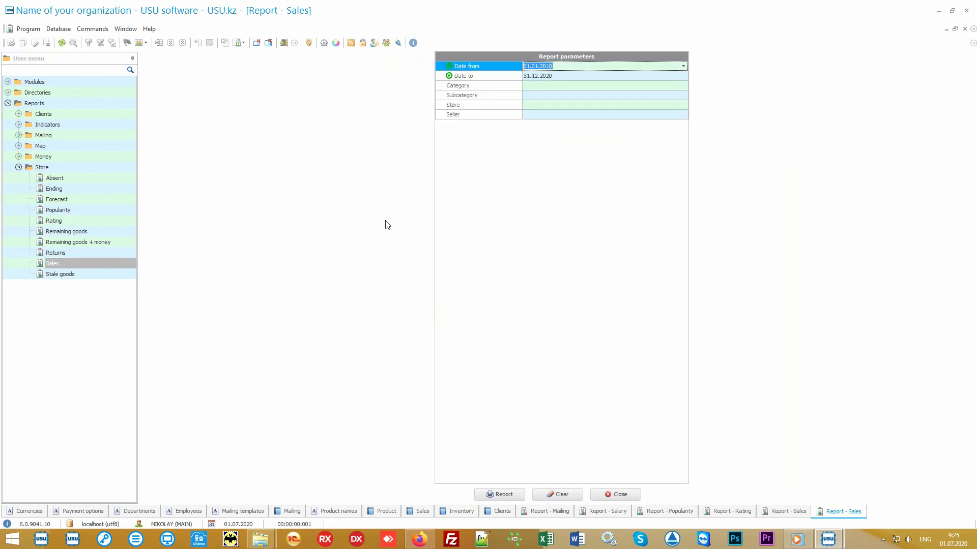
key("Delete")
key("Down")
key("Delete")
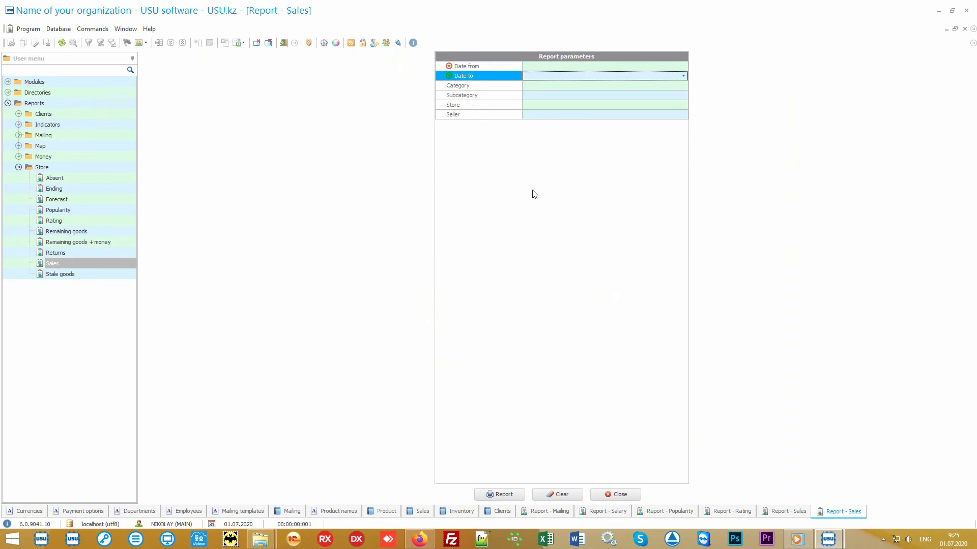
key("Up")
left_click(684, 66)
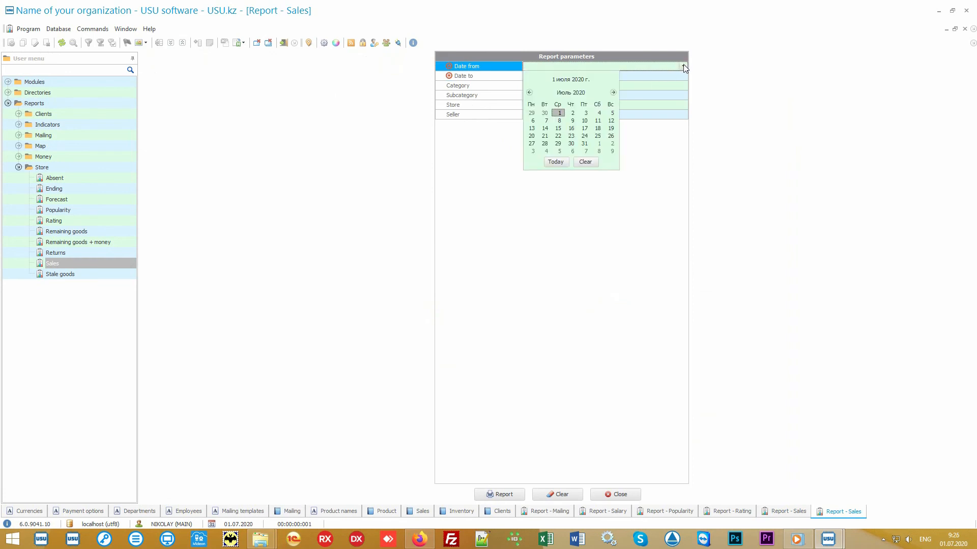
left_click(556, 162)
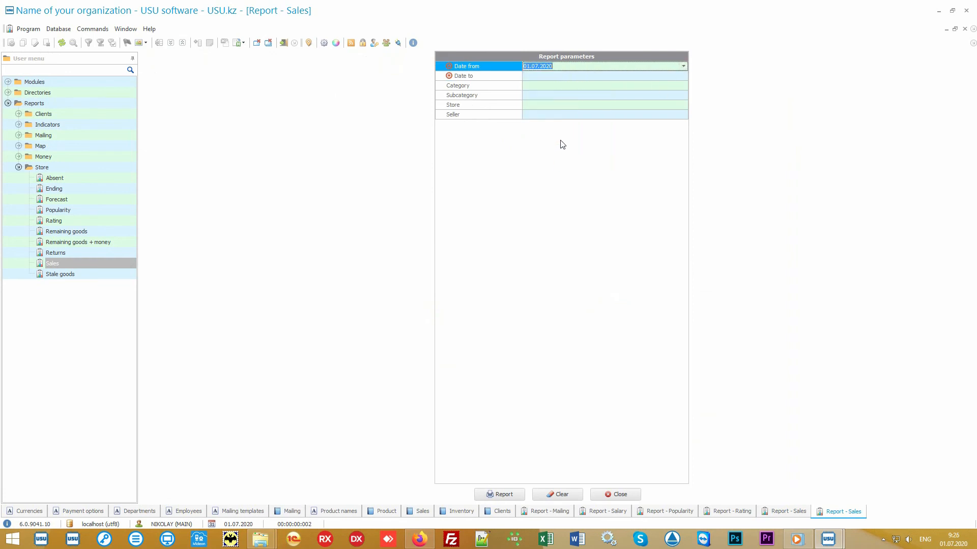
left_click(554, 75)
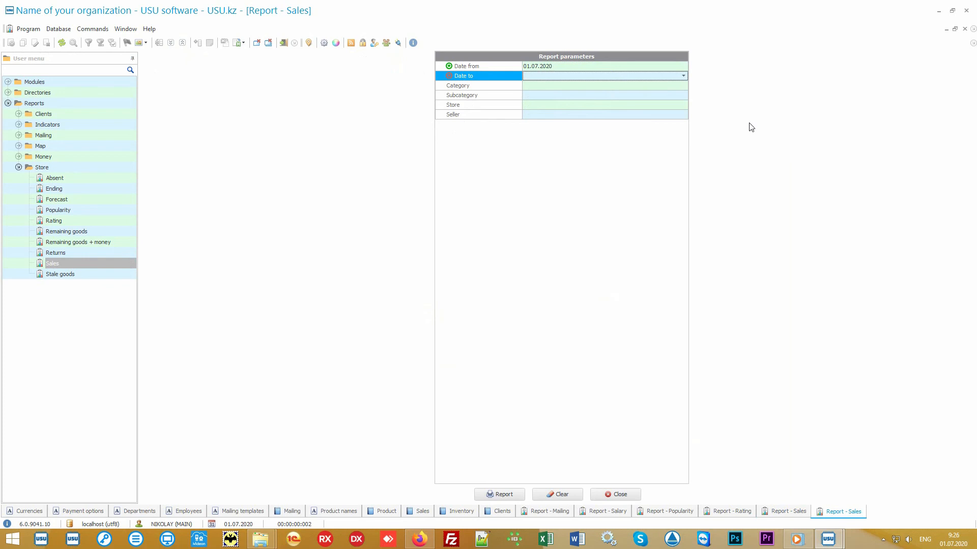
type("05.07.2020")
key("Return")
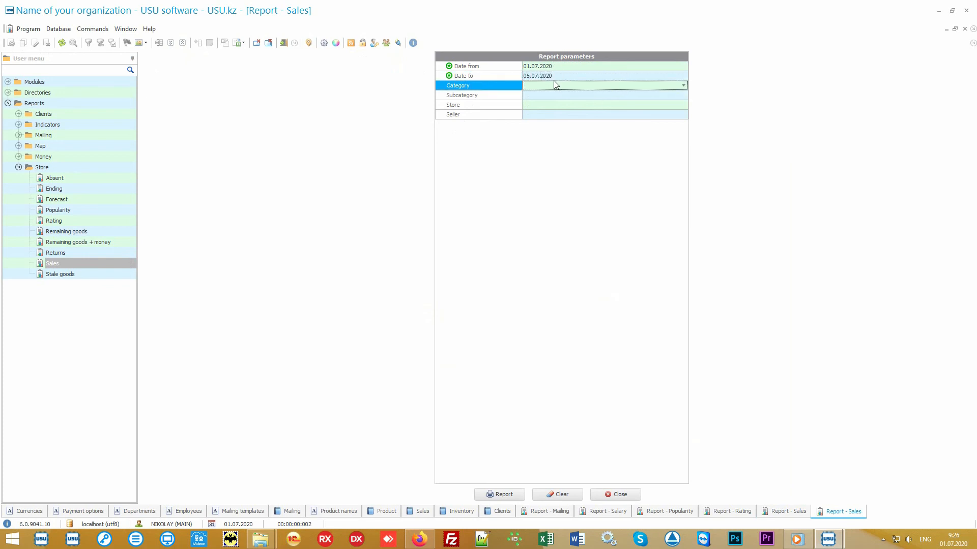
left_click(505, 495)
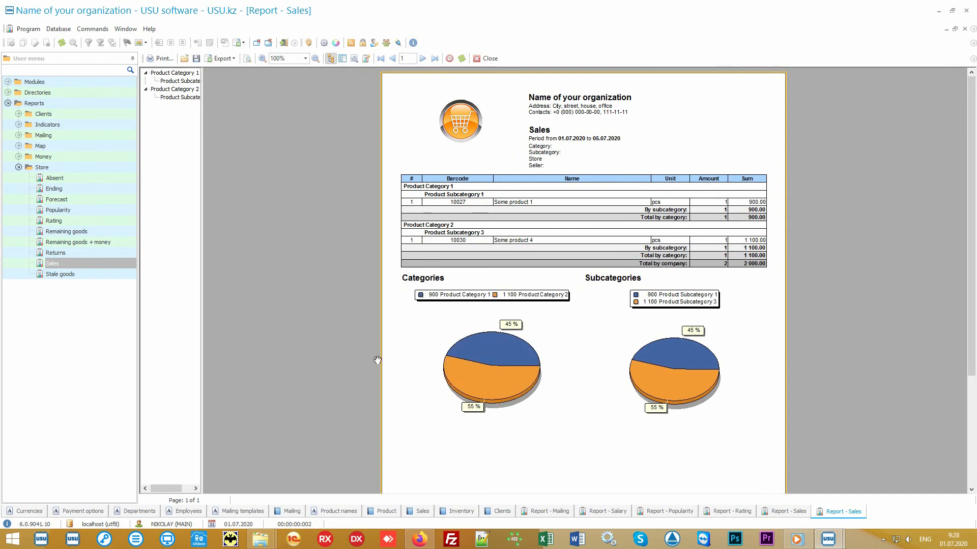
left_click(76, 168)
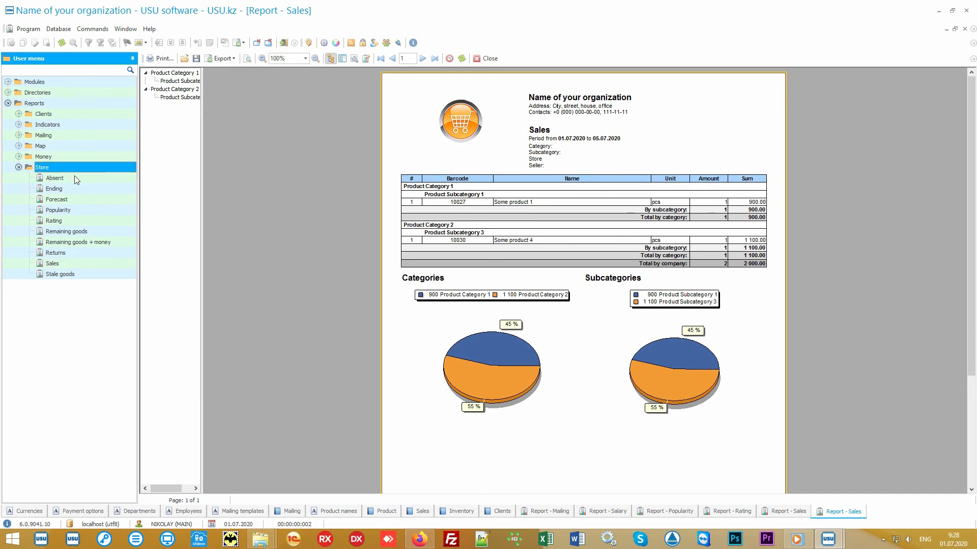
key("Down")
key("Down")
key("Down")
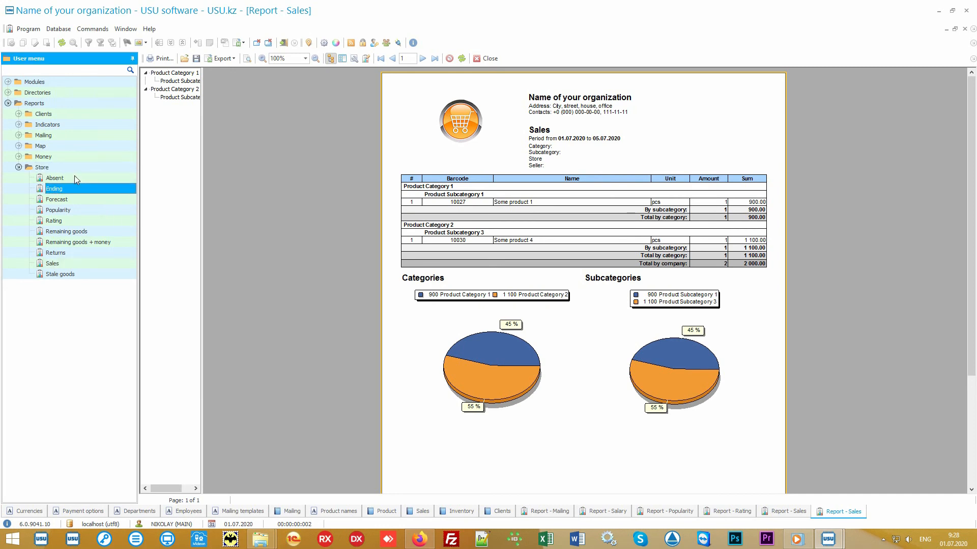
key("Down")
key("Down")
key("Down")
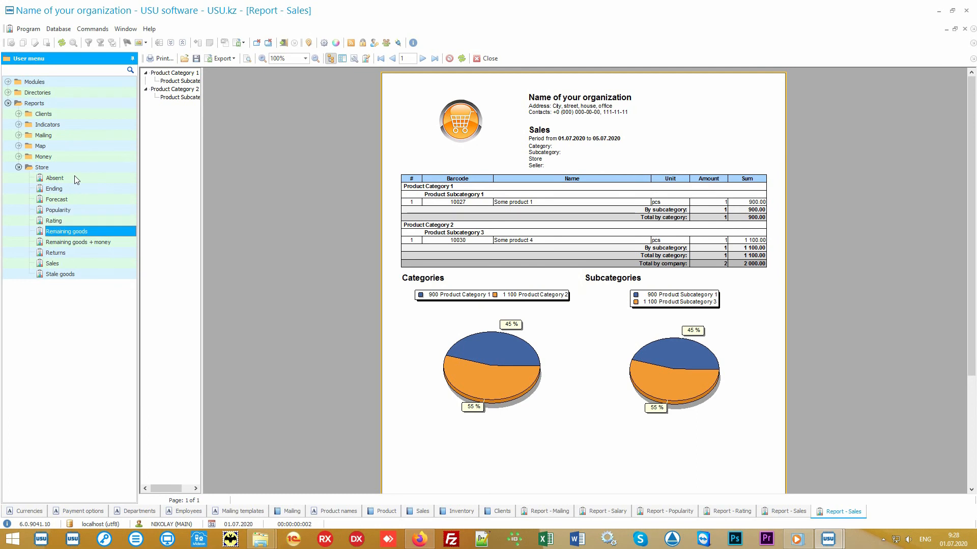
key("Down")
key("Down")
key("Down")
key("Down")
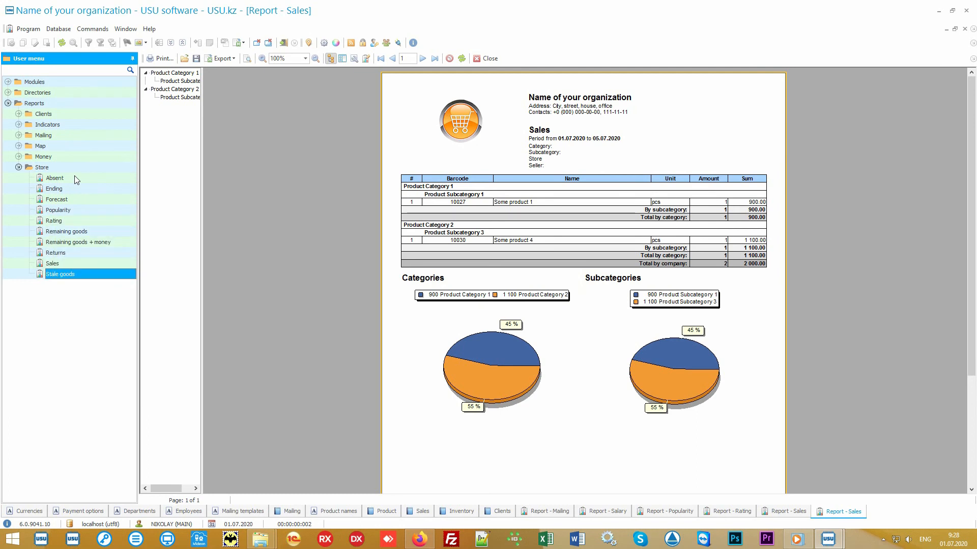
left_click(19, 157)
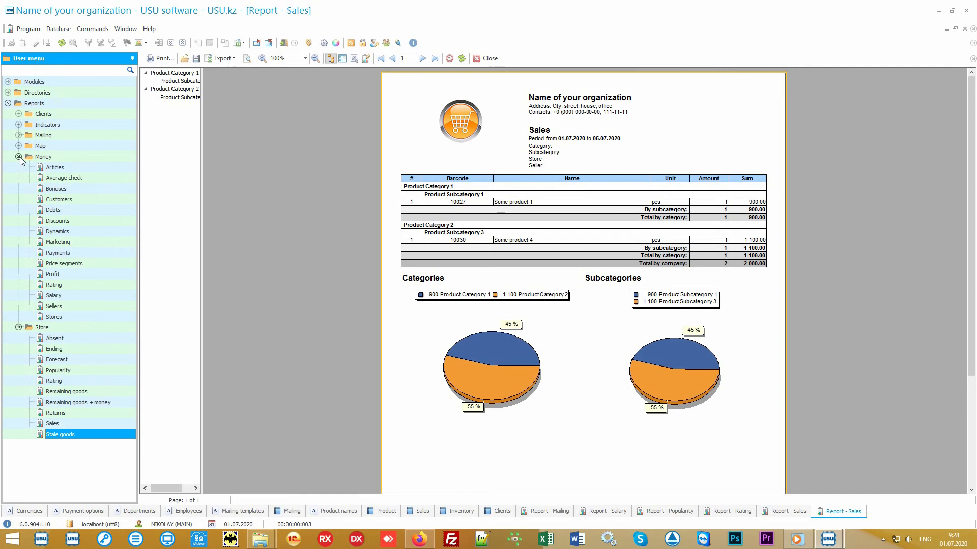
left_click(18, 156)
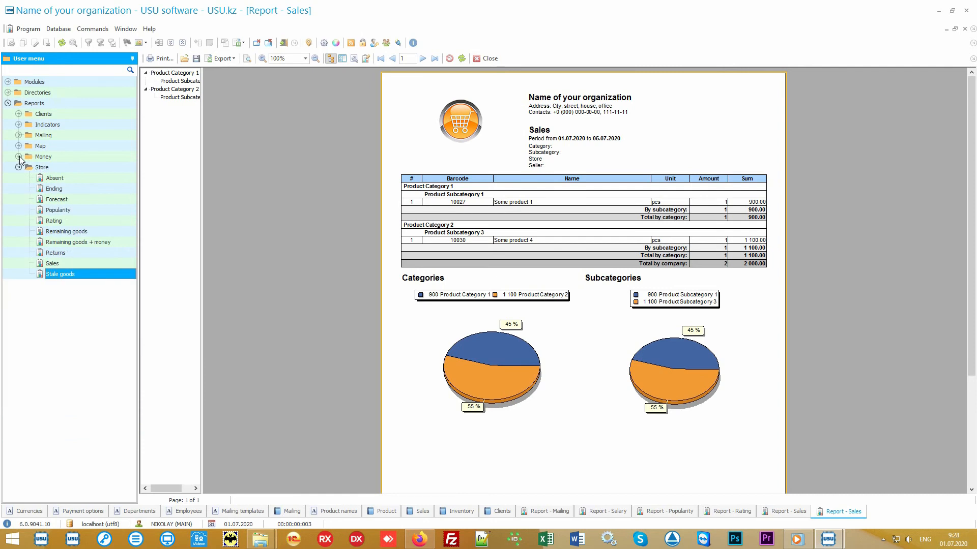
left_click(62, 167)
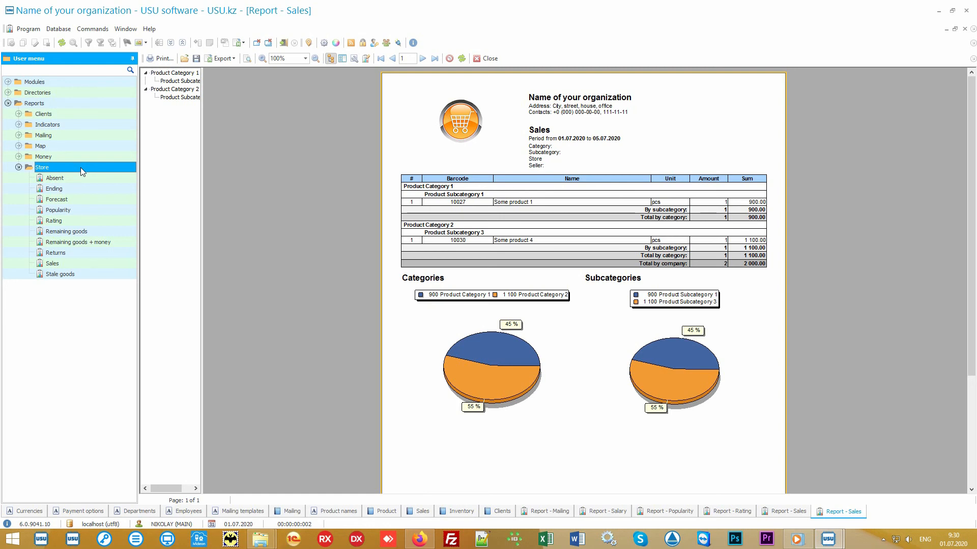
Open a new Sales report and review its Category, Subcategory, Store and Seller filter options.
double_click(84, 266)
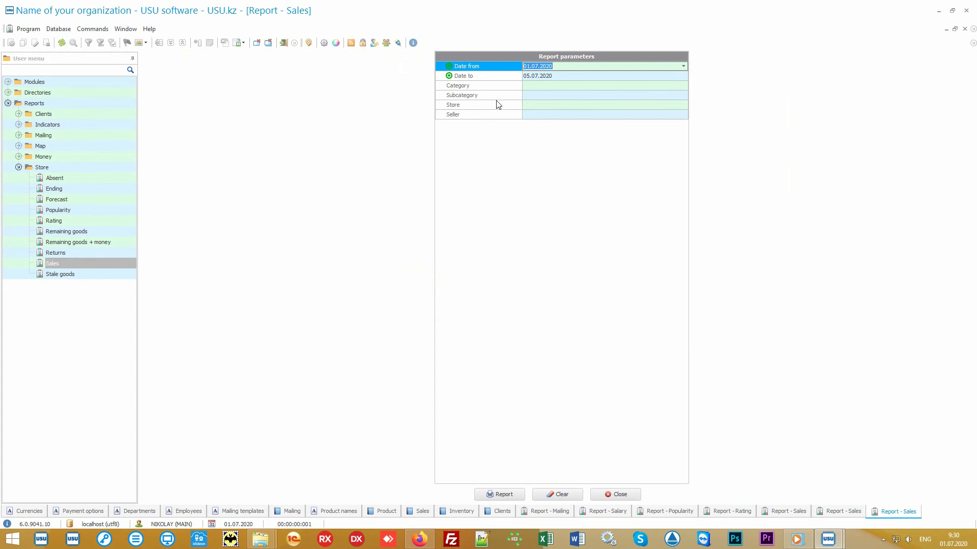
left_click(503, 77)
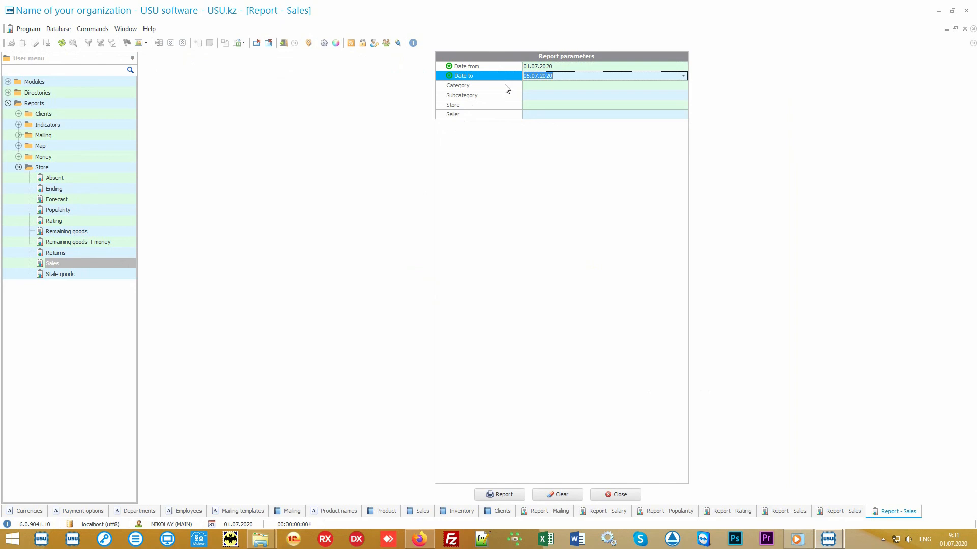
left_click(507, 86)
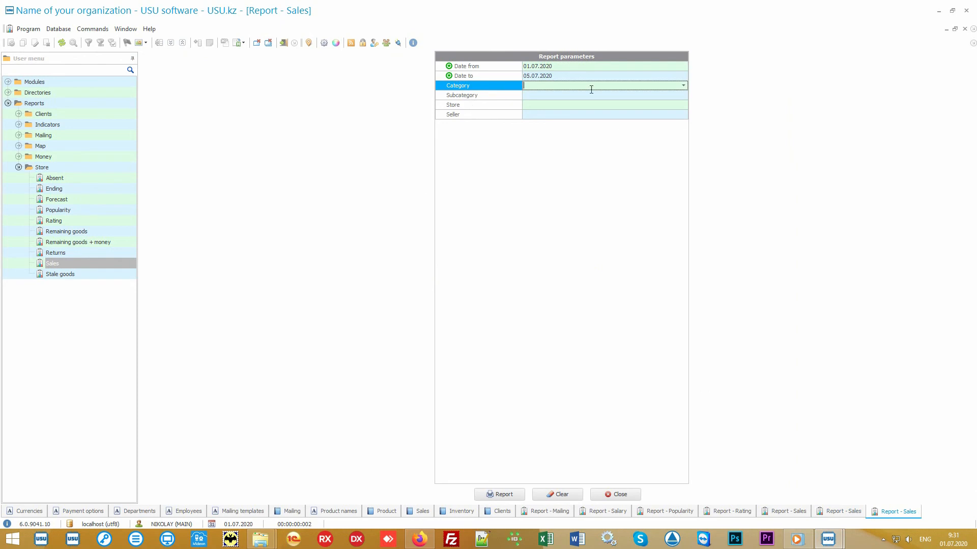
left_click(683, 87)
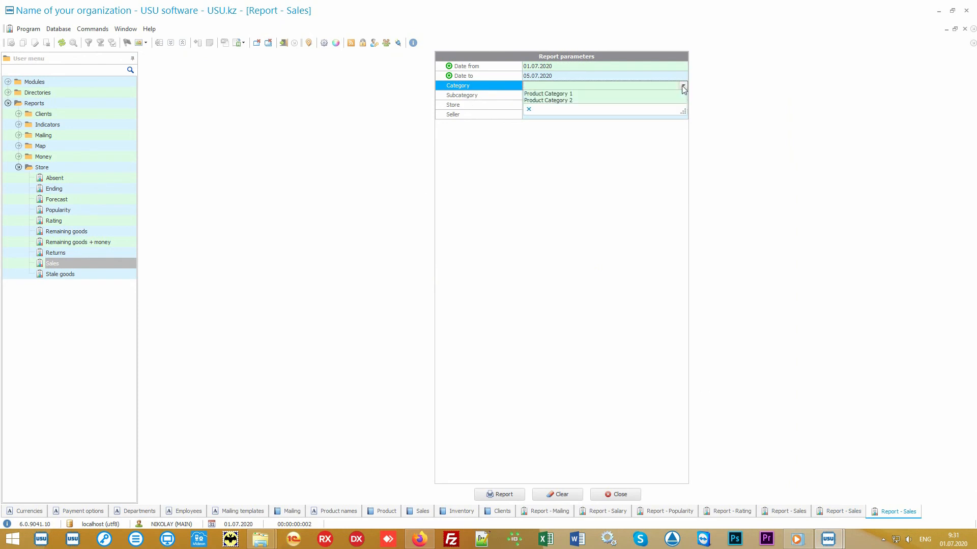
left_click(684, 87)
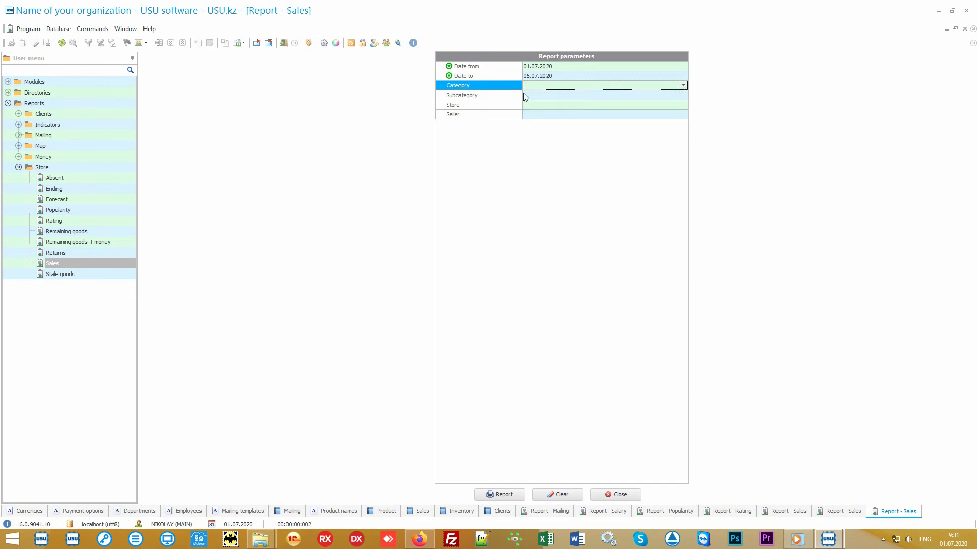
left_click(506, 96)
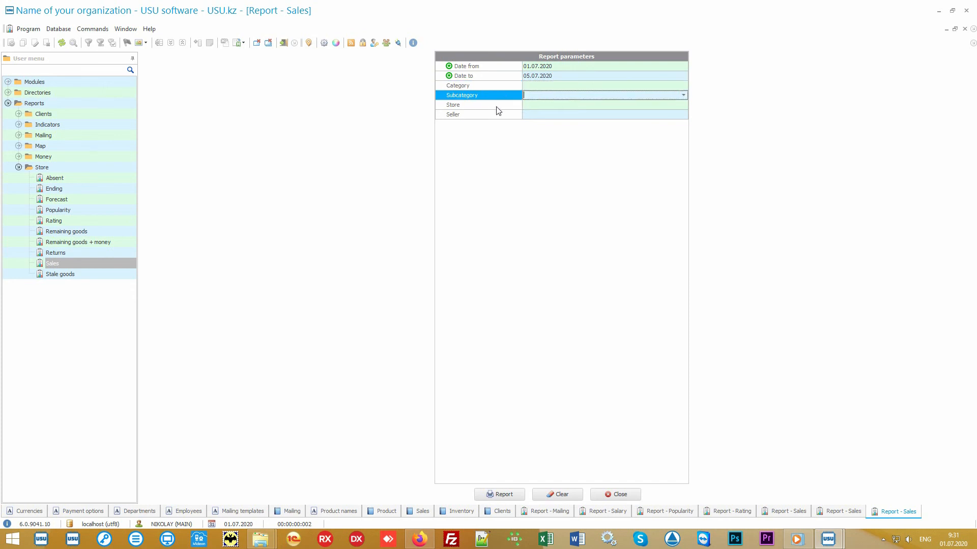
left_click(496, 107)
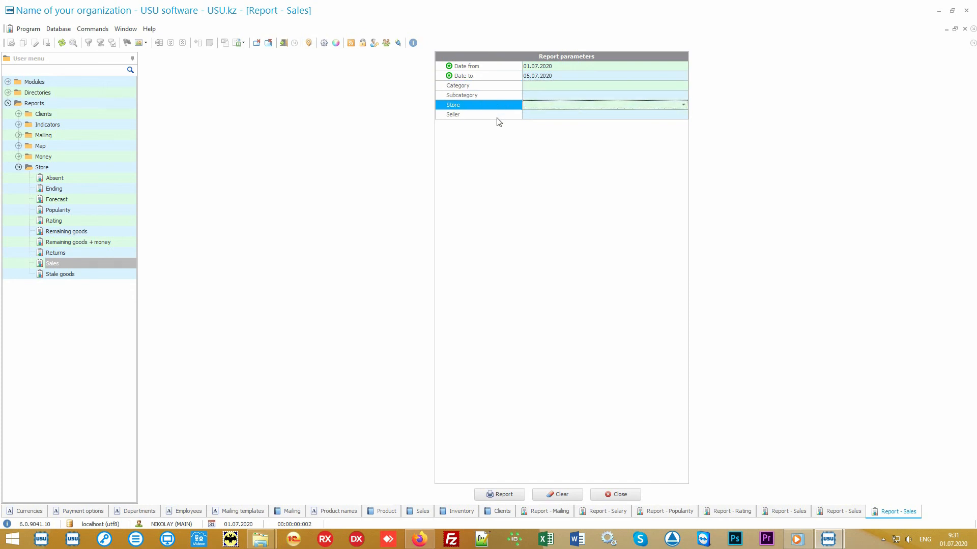
left_click(496, 116)
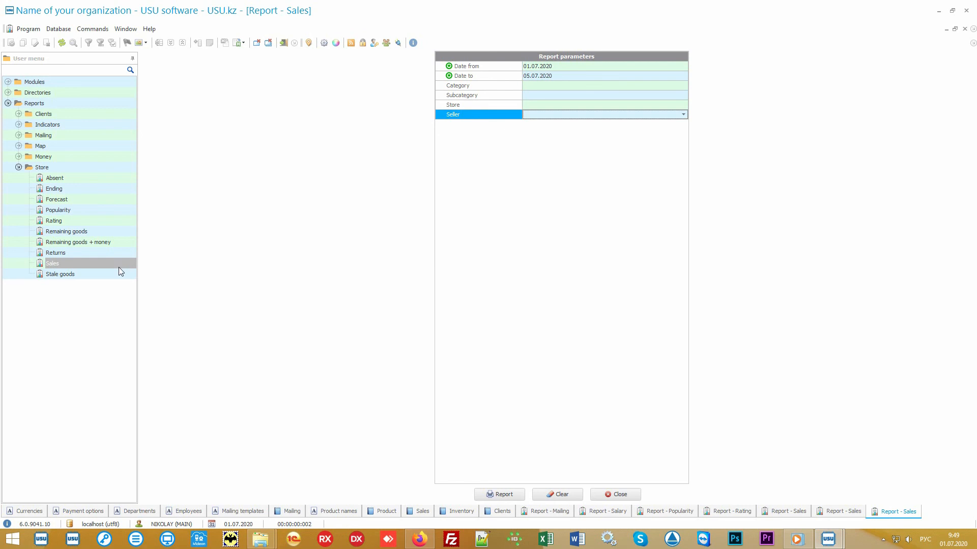
Generate the Stale goods report for the default period.
left_click(94, 279)
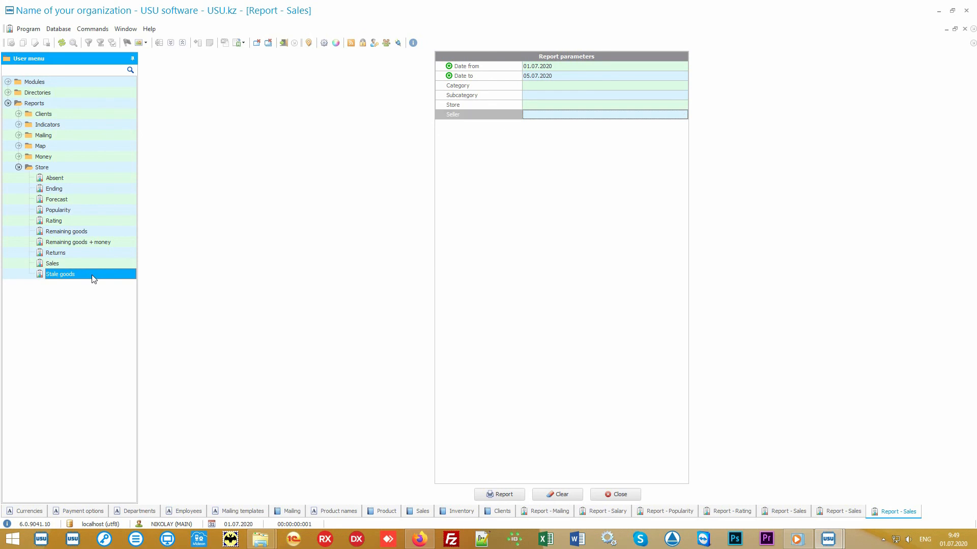
left_click(497, 496)
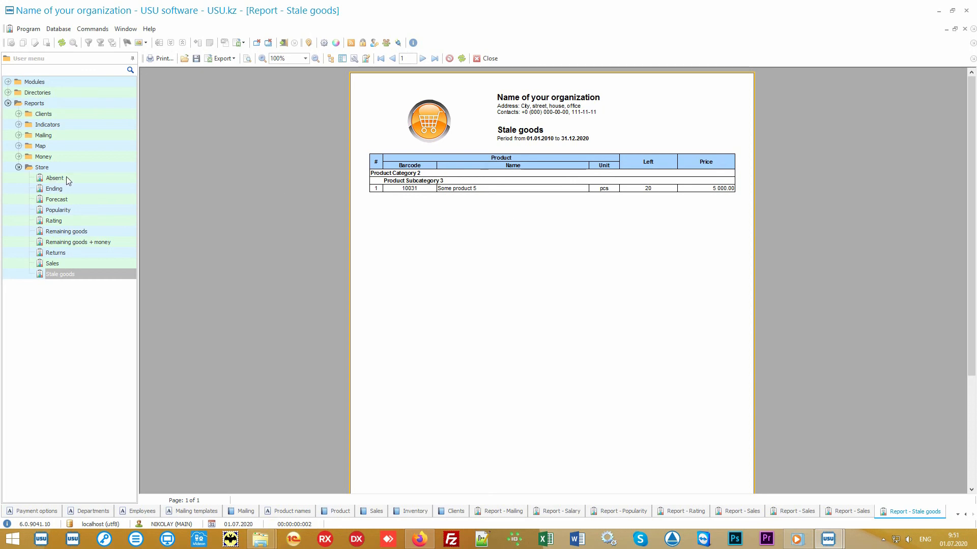
Generate the Absent and Returns reports for their default periods.
left_click(67, 178)
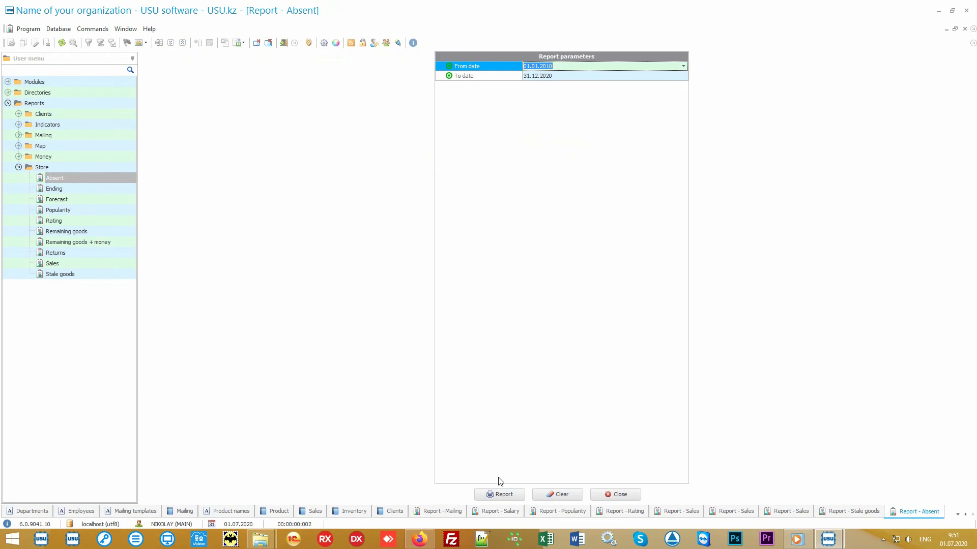
left_click(512, 493)
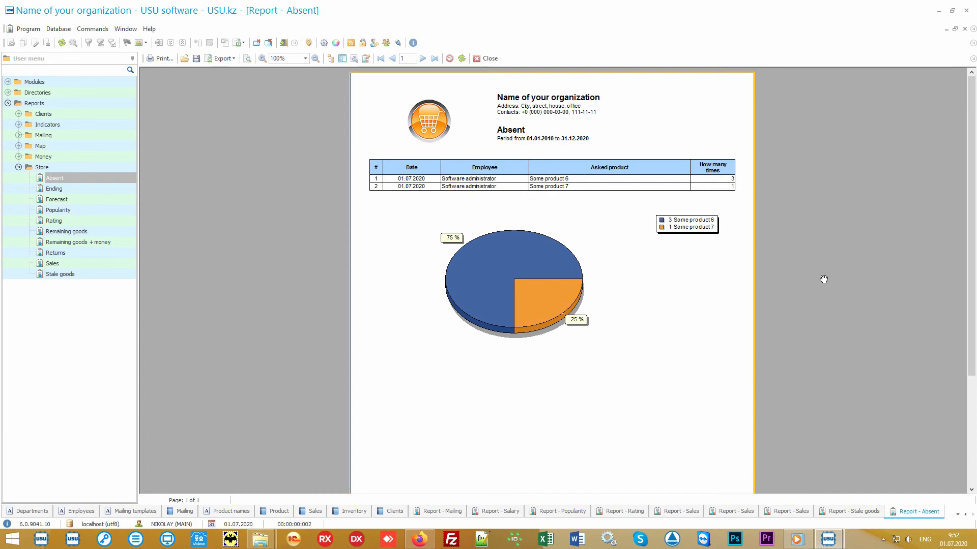
left_click(64, 253)
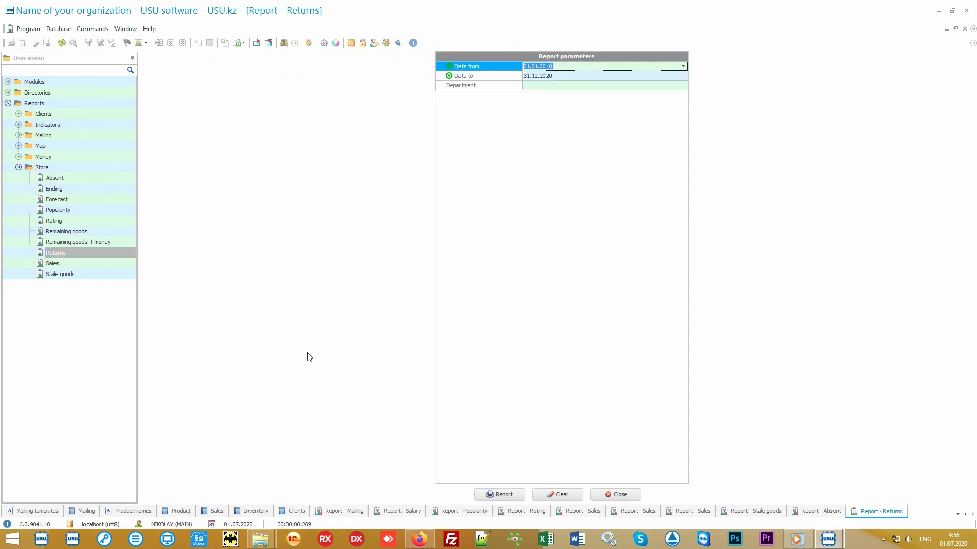
left_click(515, 493)
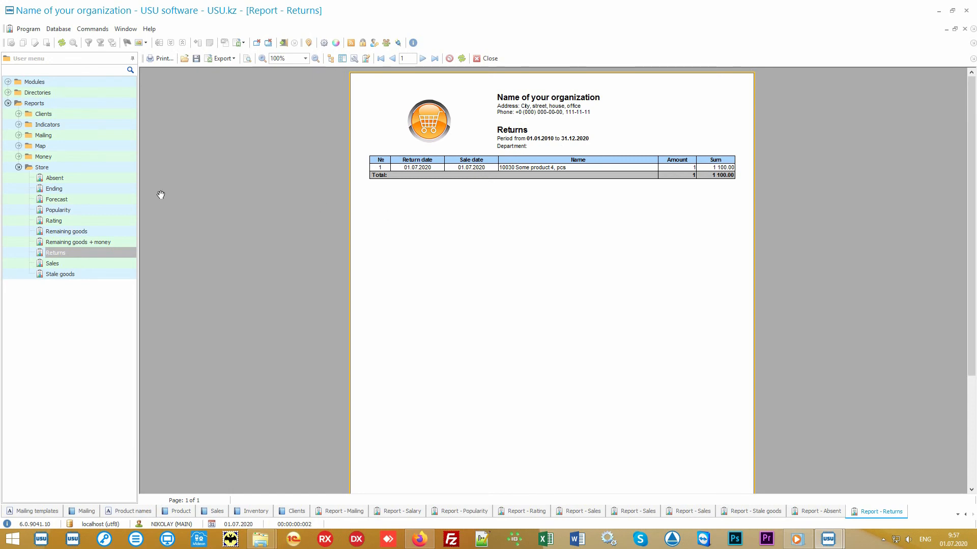
Generate the Forecast report for its default period and open the Ending report.
left_click(81, 200)
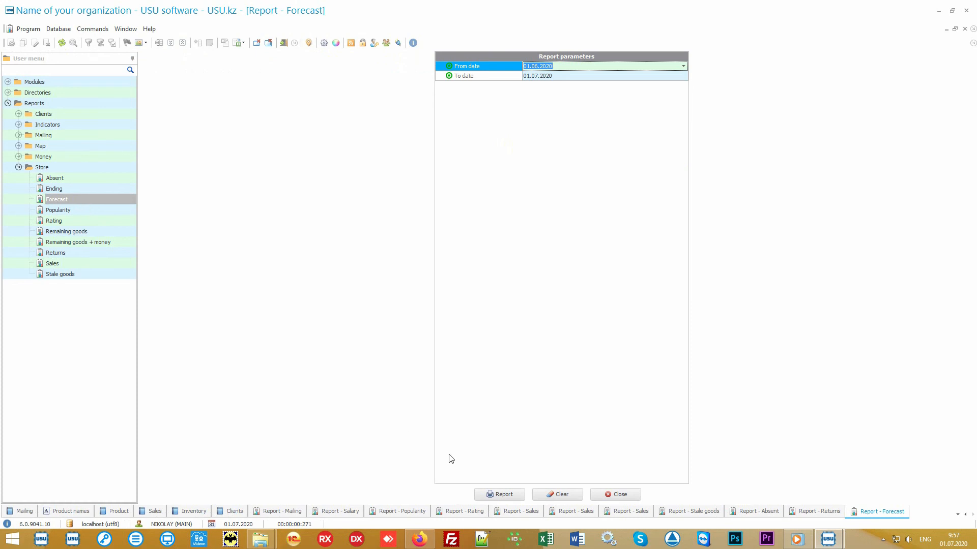
left_click(504, 494)
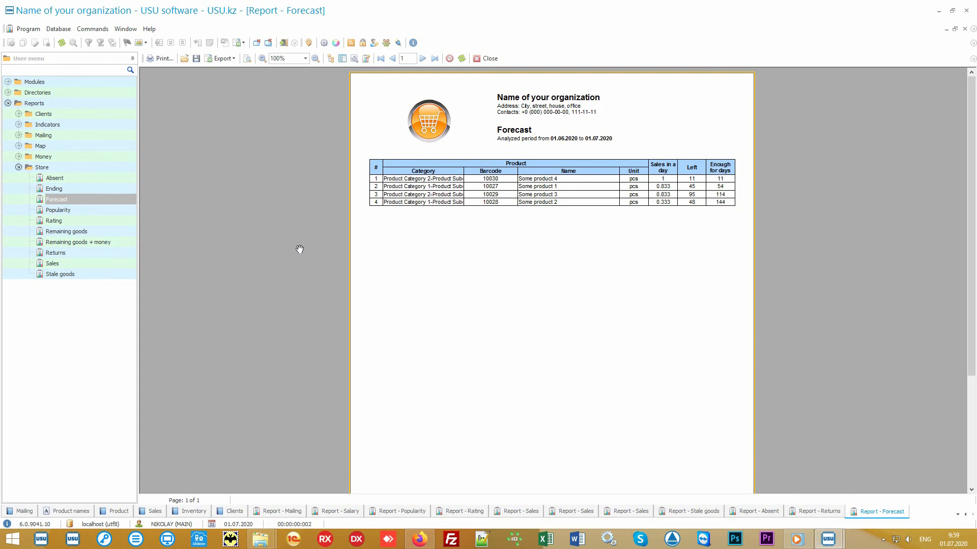
left_click(109, 187)
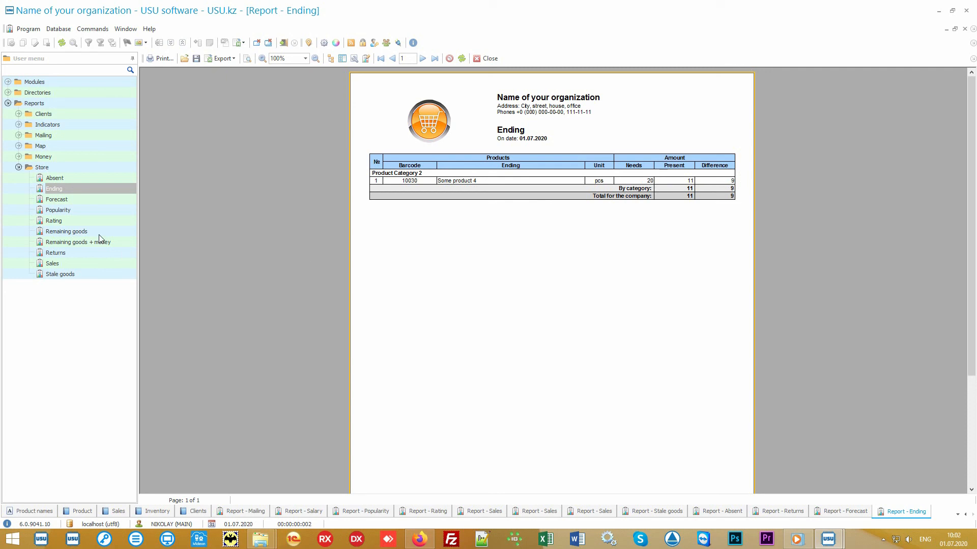
Generate the Remaining goods report for its default period.
left_click(98, 233)
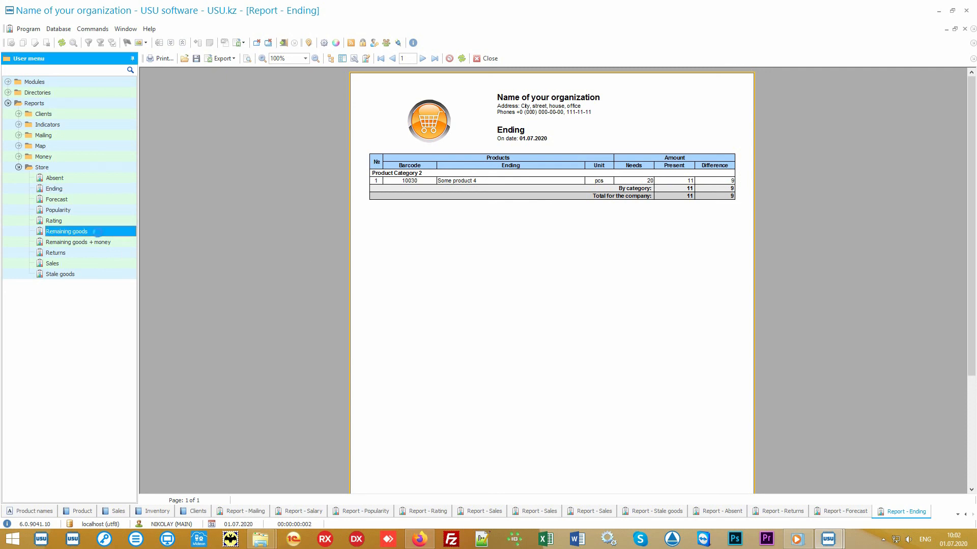
left_click(504, 494)
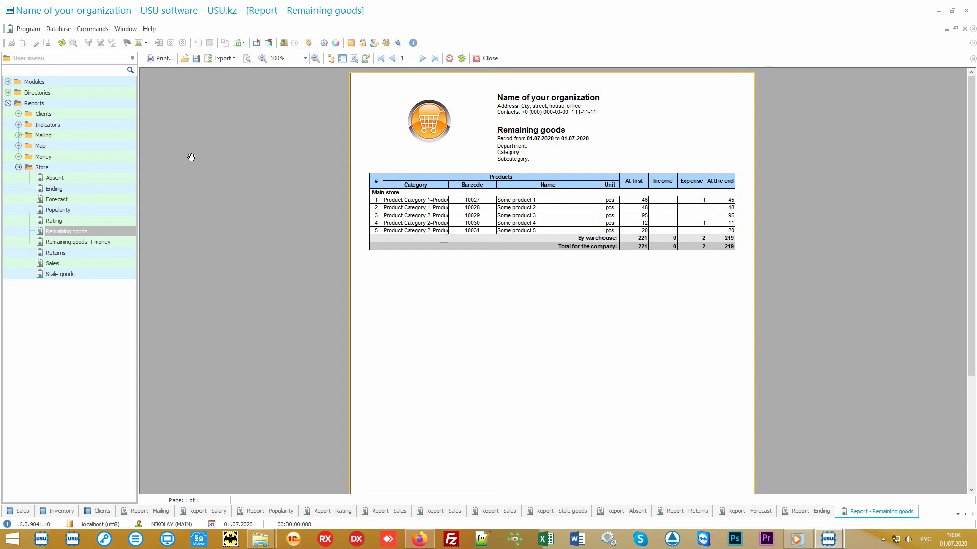
Expand the Money report group and collapse the Store report group.
double_click(96, 157)
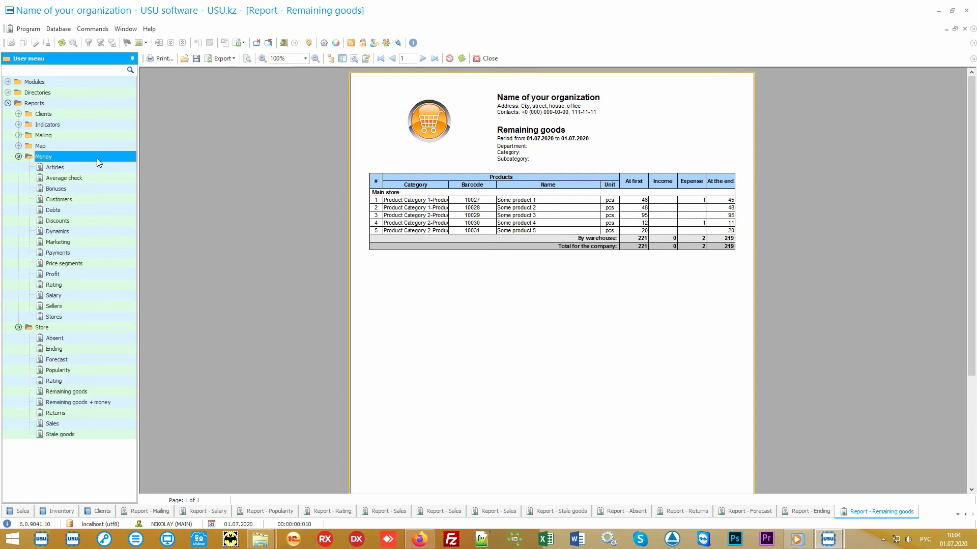
left_click(34, 330)
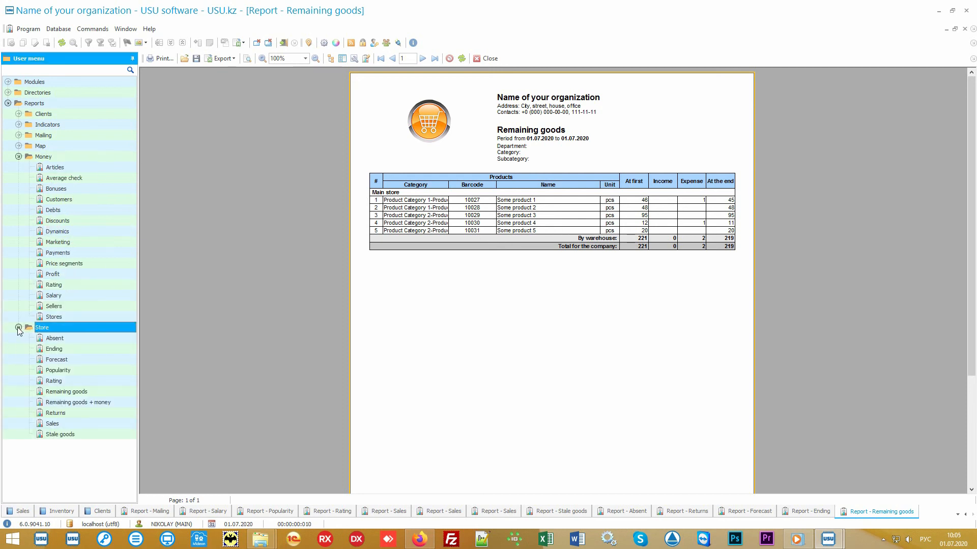
left_click(18, 328)
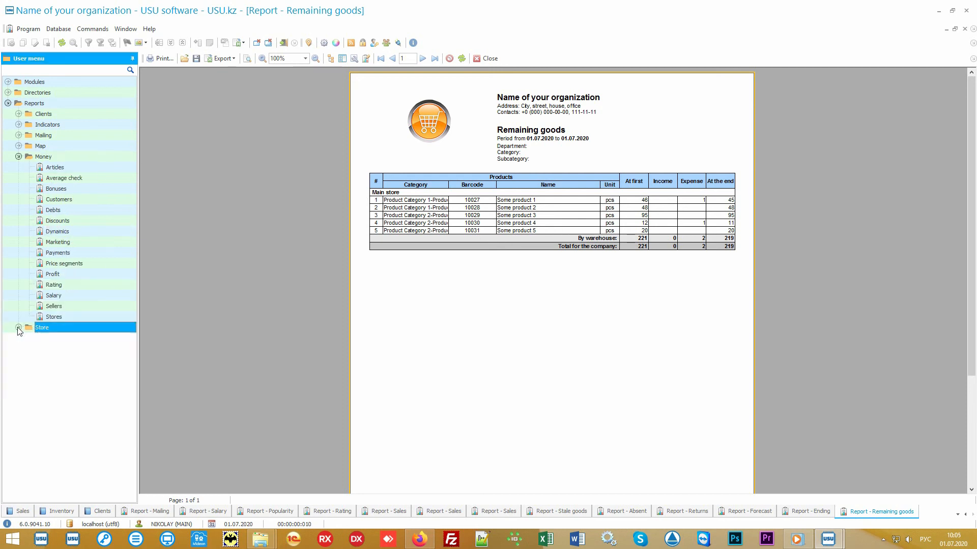
left_click(74, 158)
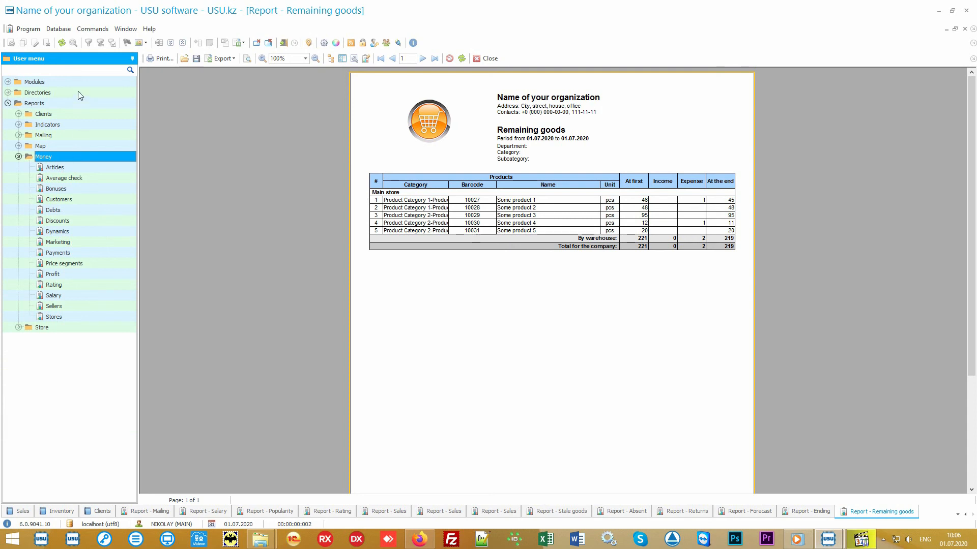
Expand the Money directories and open the Financial items directory.
left_click(77, 91)
double_click(70, 135)
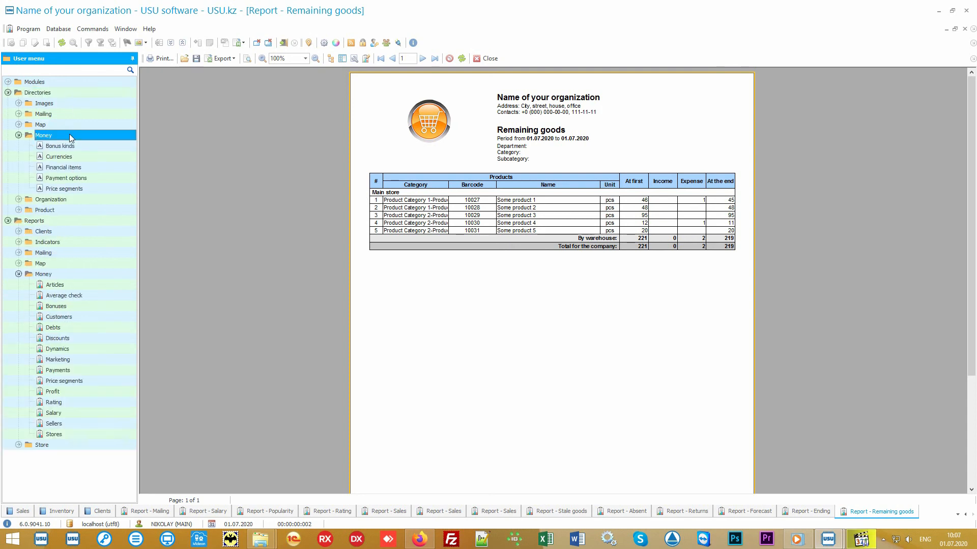
double_click(96, 167)
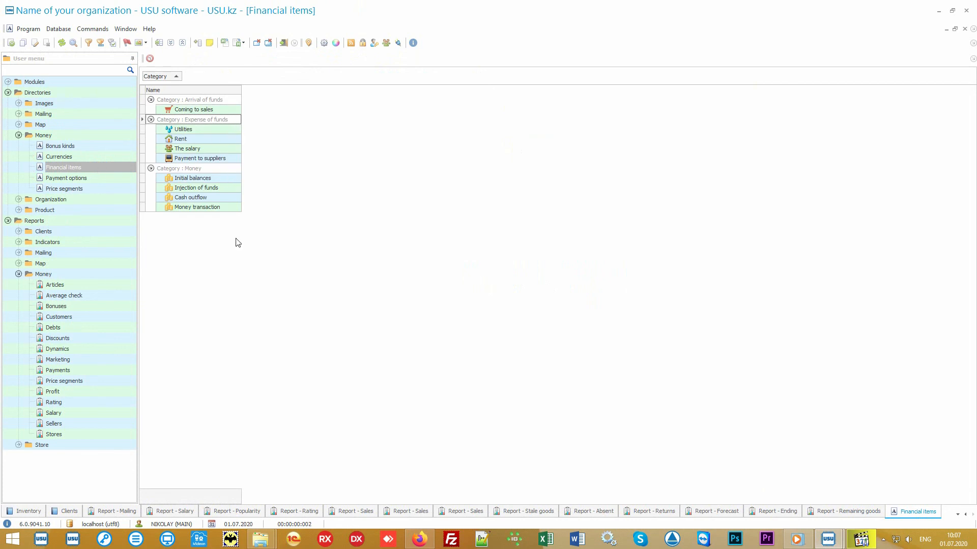
Generate the Articles report for its default period.
double_click(92, 283)
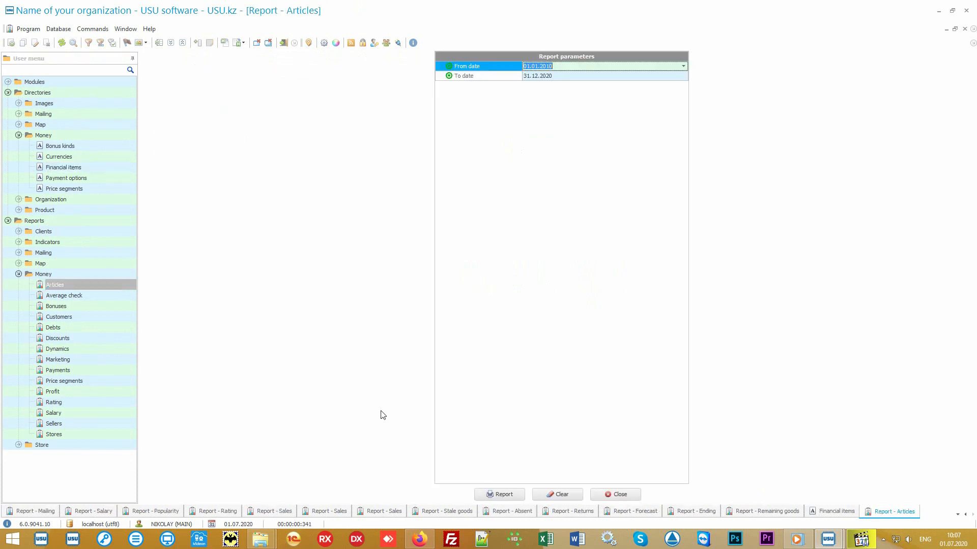
left_click(500, 495)
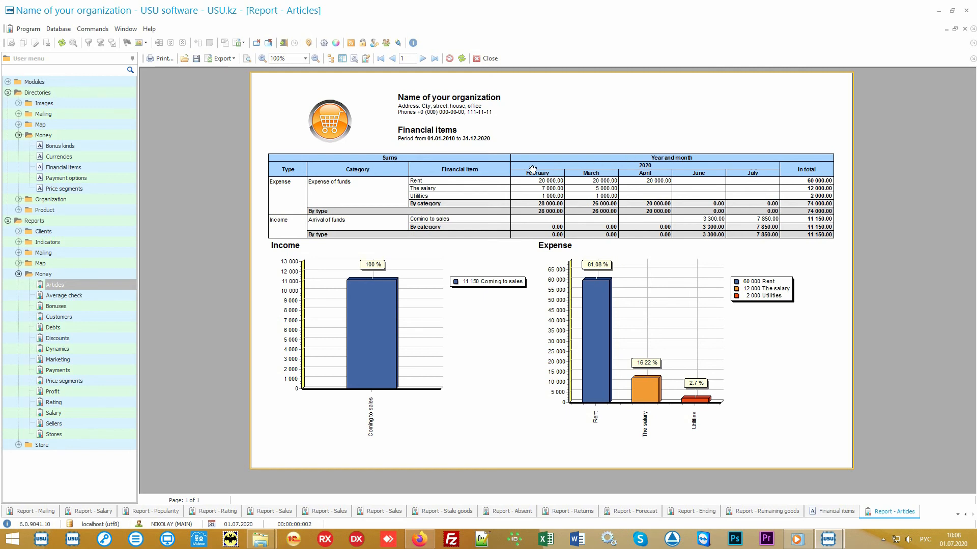
mouse_move(729, 261)
Generate the Average check and Price segments reports for their default periods.
left_click(89, 295)
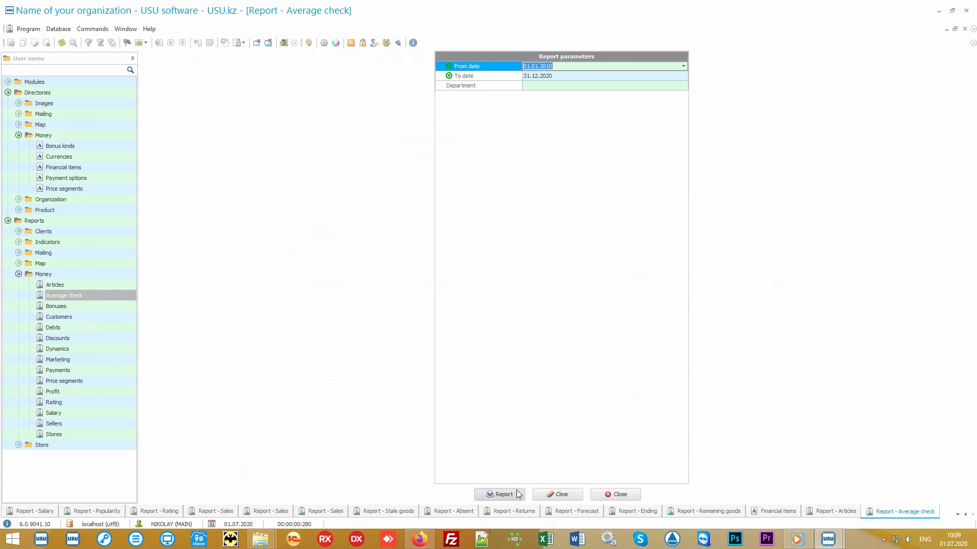
left_click(518, 494)
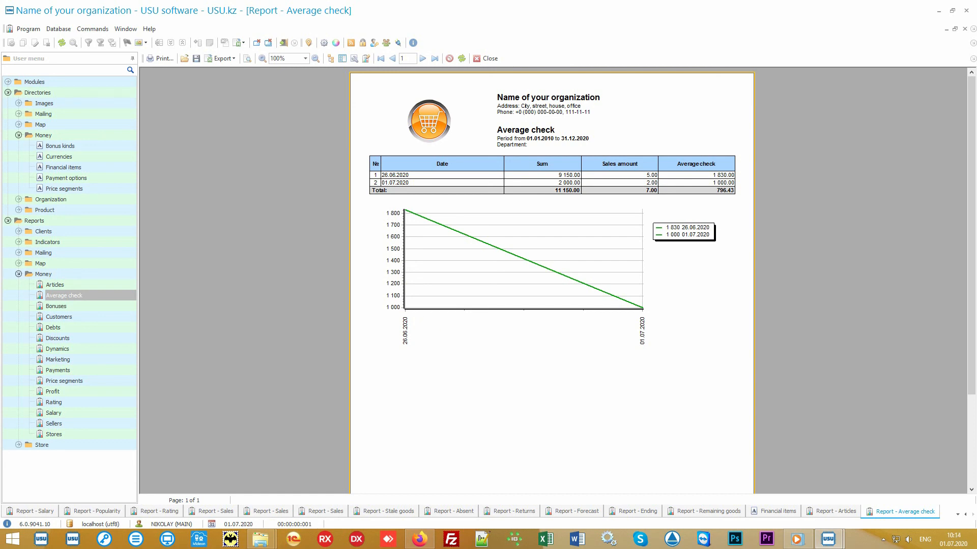
left_click(109, 381)
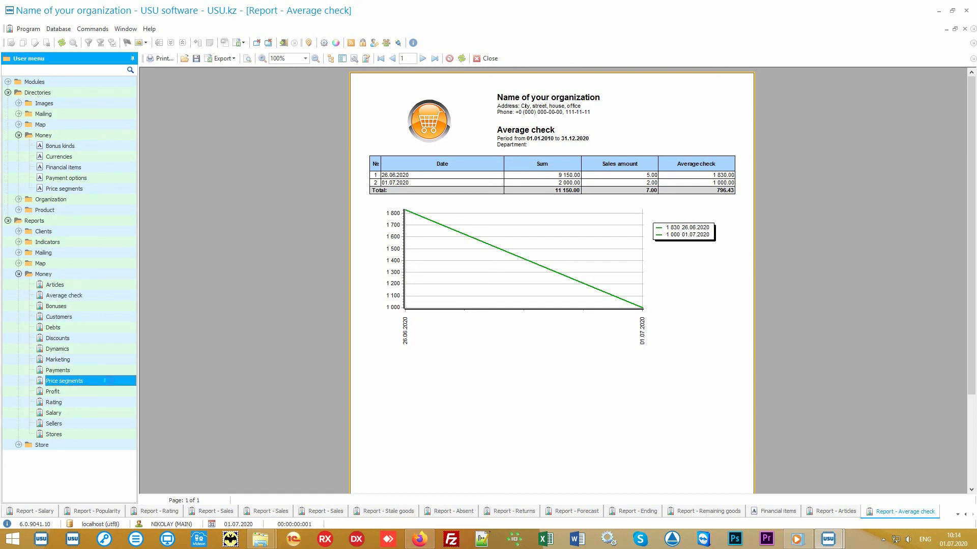
left_click(500, 491)
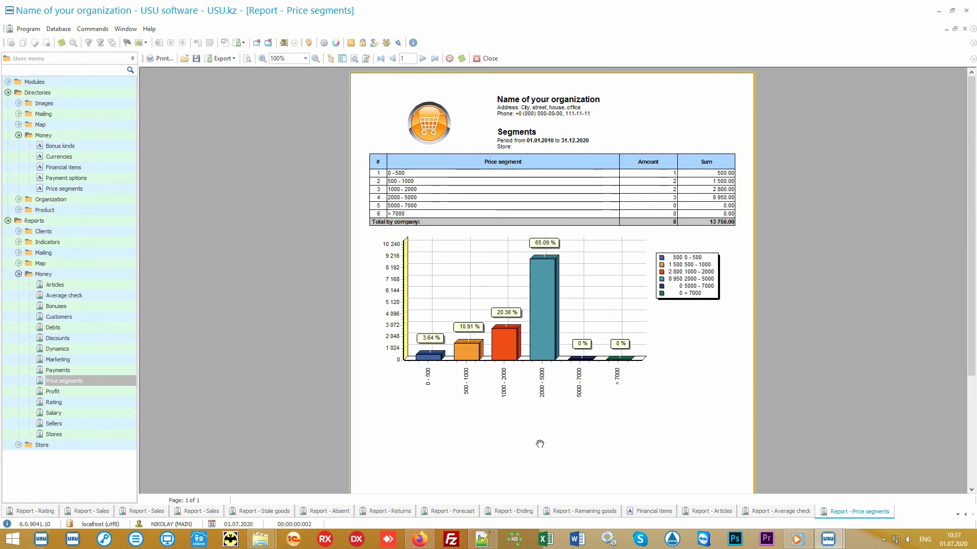
Generate the Rating and Marketing reports for their default periods.
left_click(54, 402)
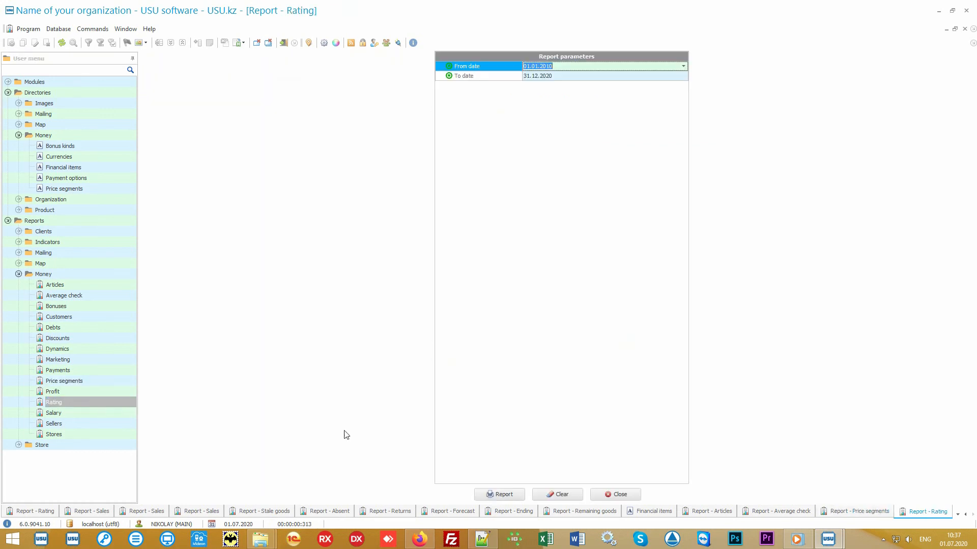
left_click(499, 496)
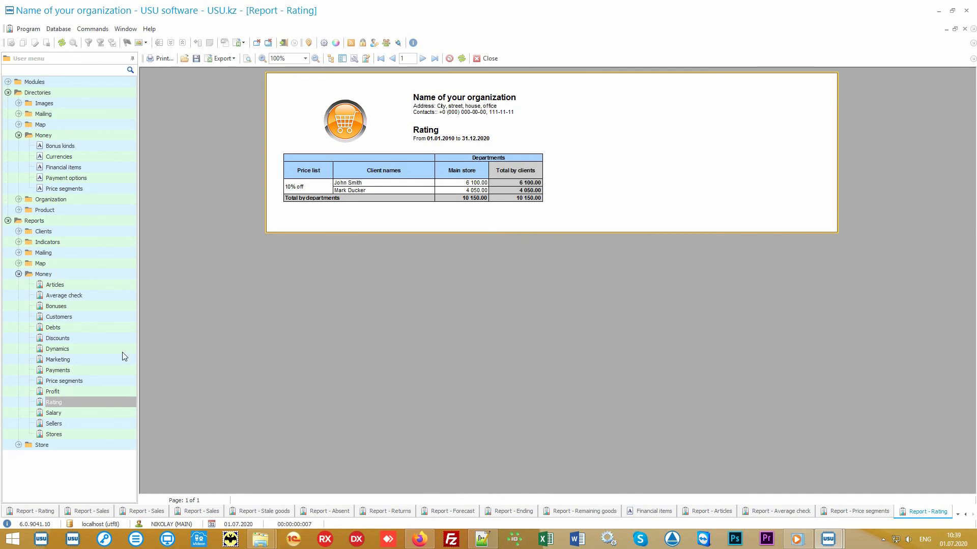
left_click(96, 359)
left_click(496, 495)
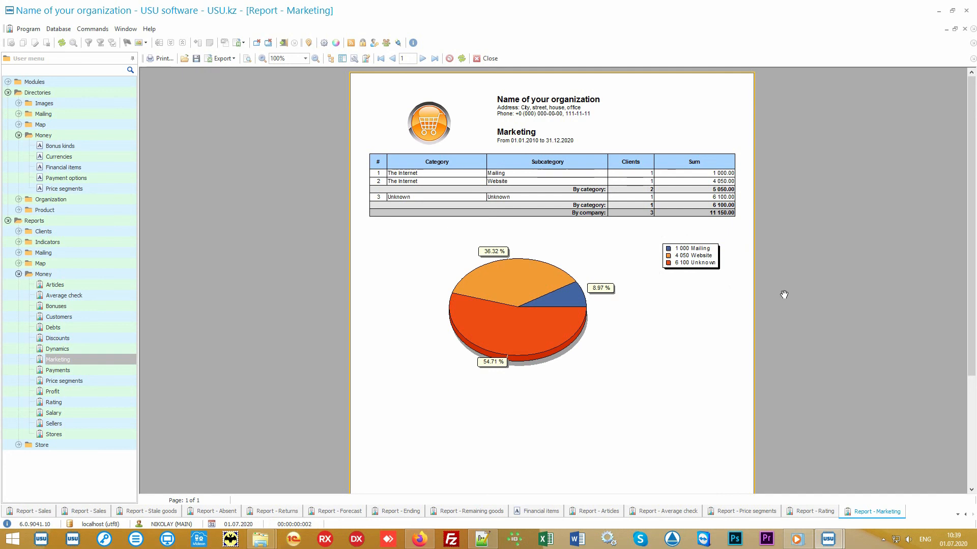
Generate the Stores and Sellers reports for their default periods.
left_click(100, 433)
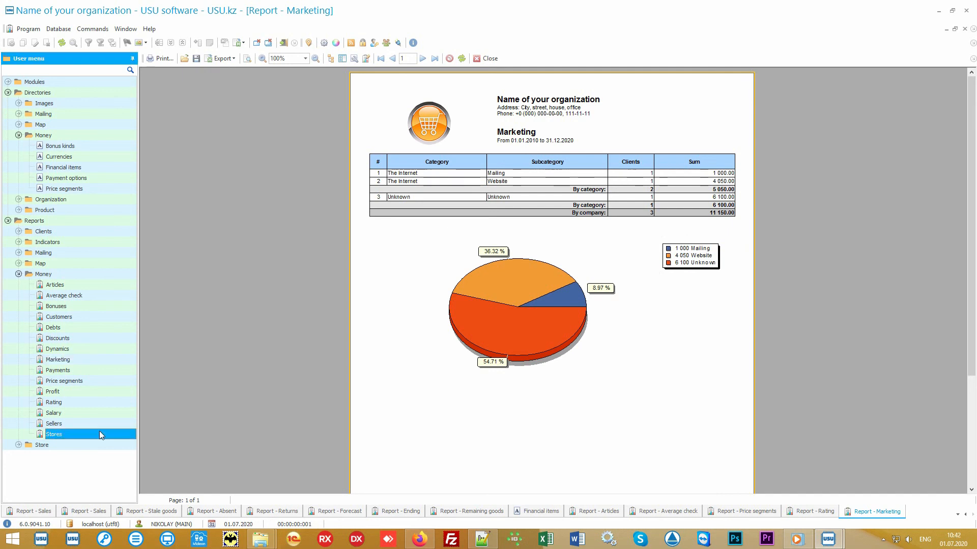
left_click(501, 495)
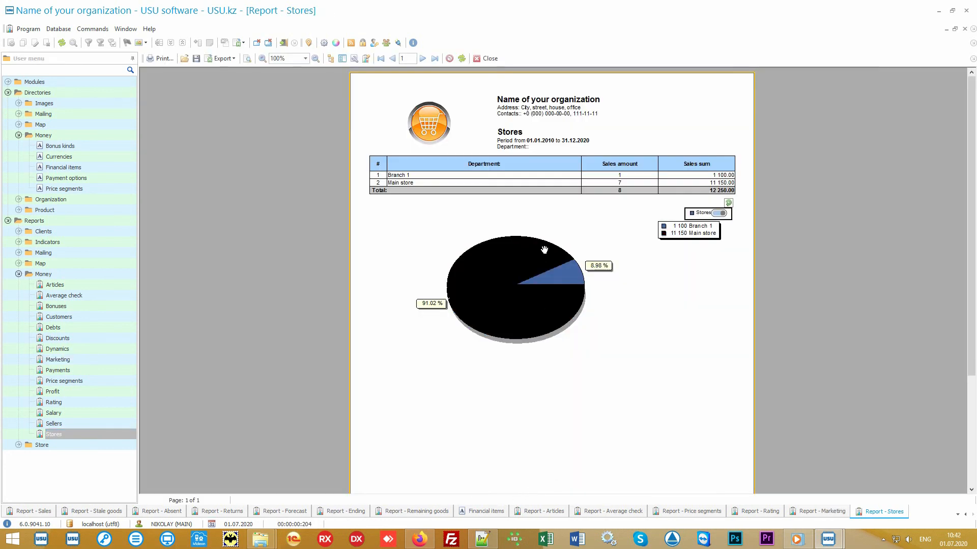
left_click(92, 424)
left_click(494, 495)
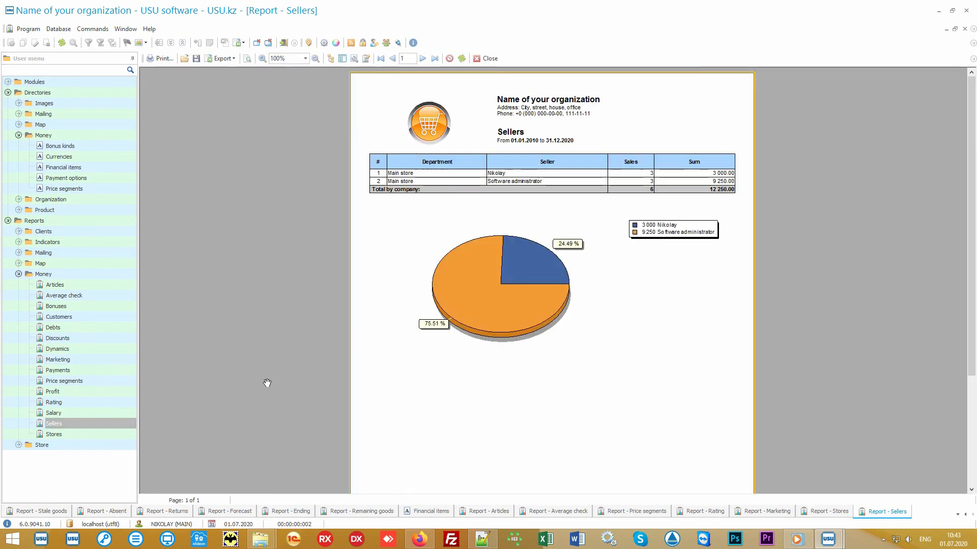
Generate the Salary and Discounts reports for their default periods.
left_click(87, 412)
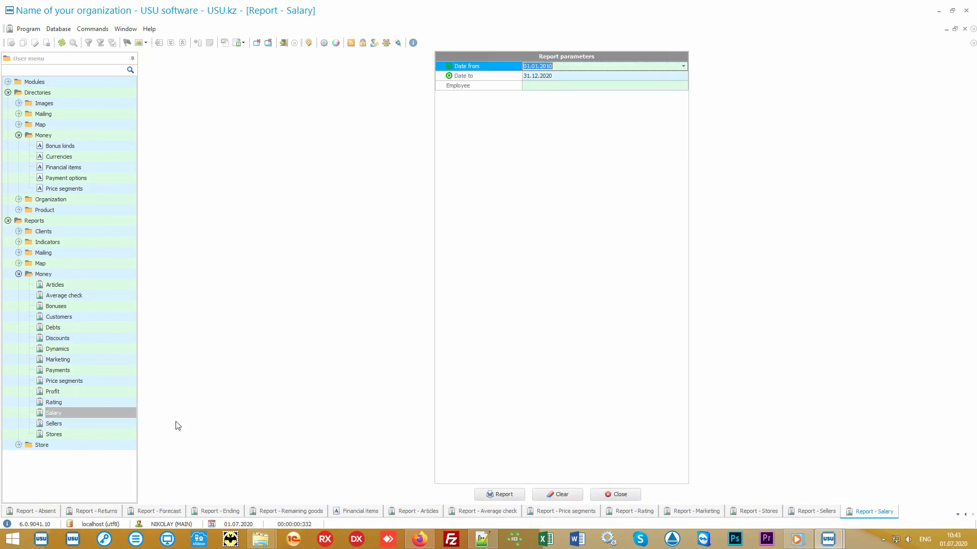
left_click(499, 494)
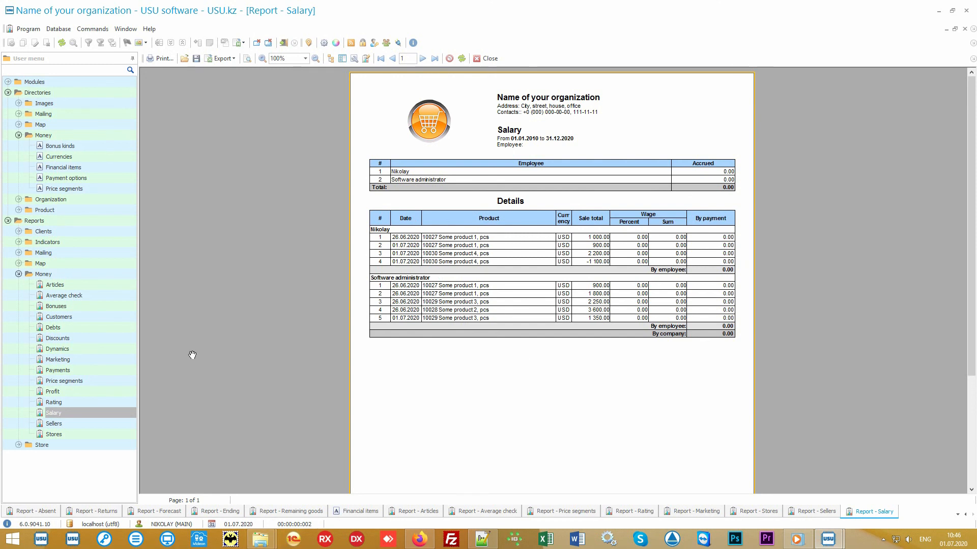
left_click(112, 338)
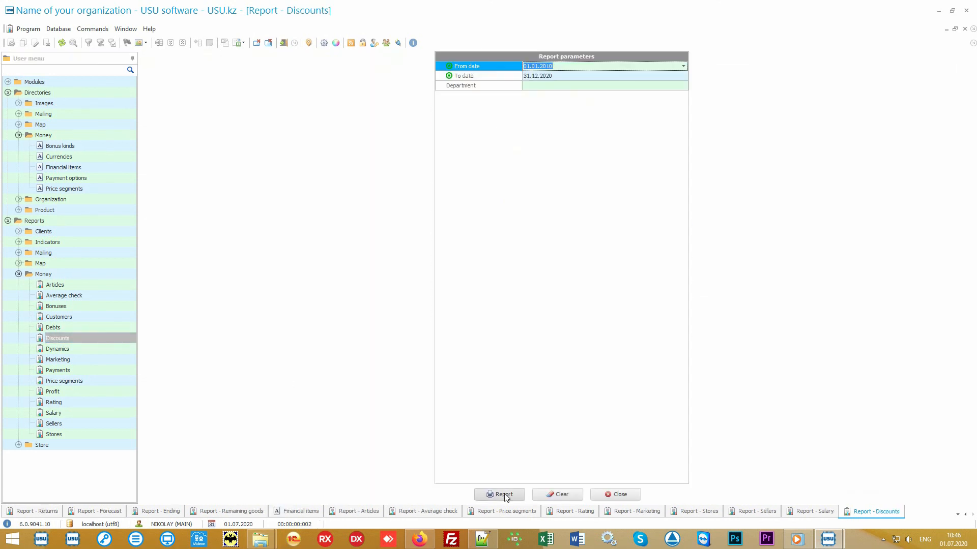
left_click(499, 495)
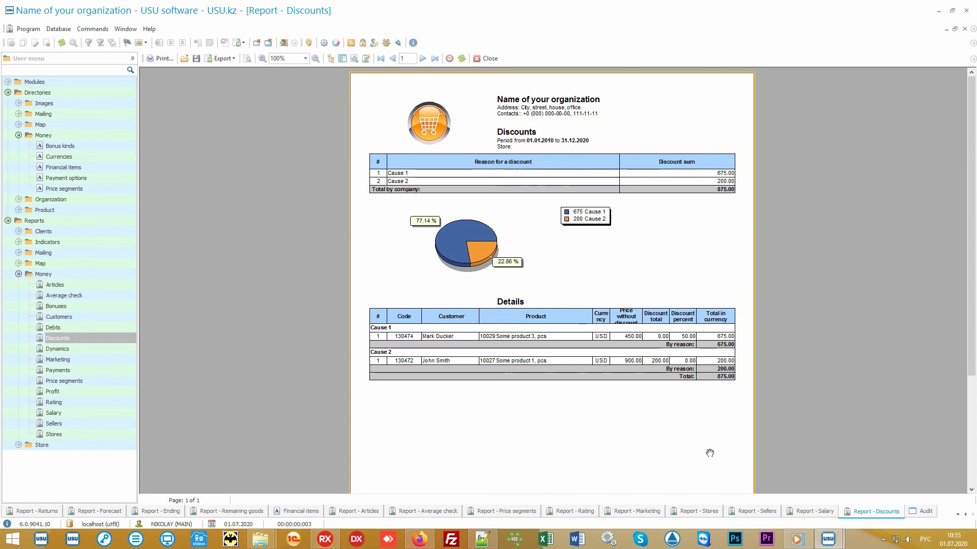
Switch to the USU software website and open its Price page.
left_click(924, 512)
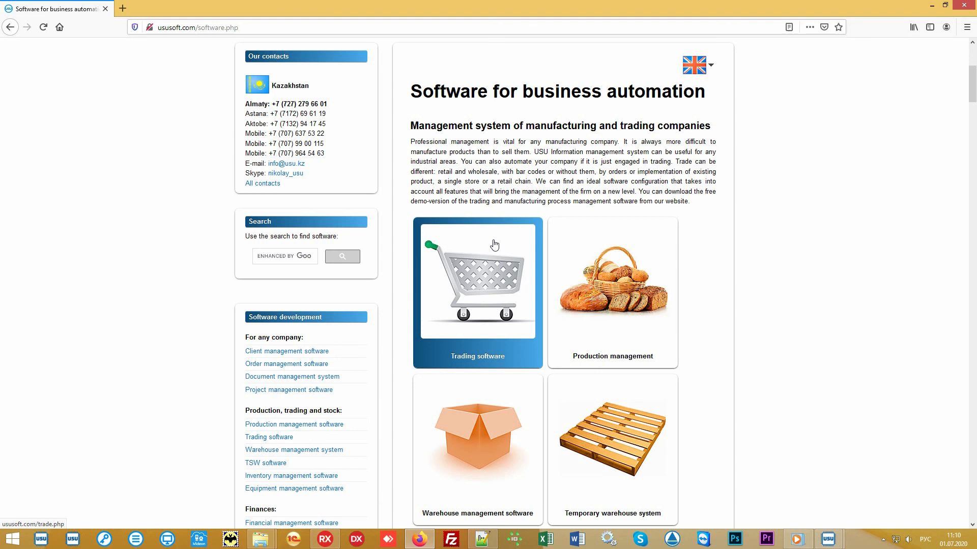
scroll(494, 246, "up", 5)
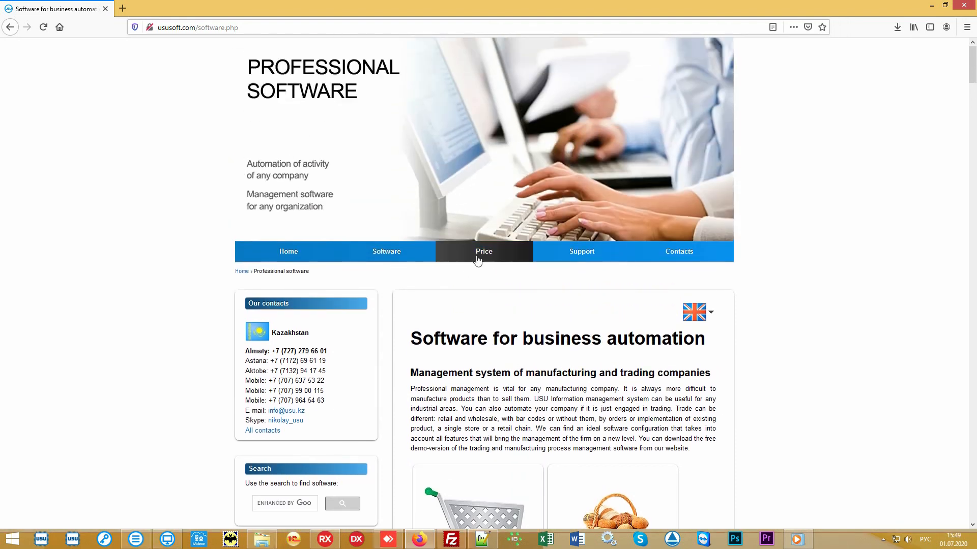
left_click(477, 260)
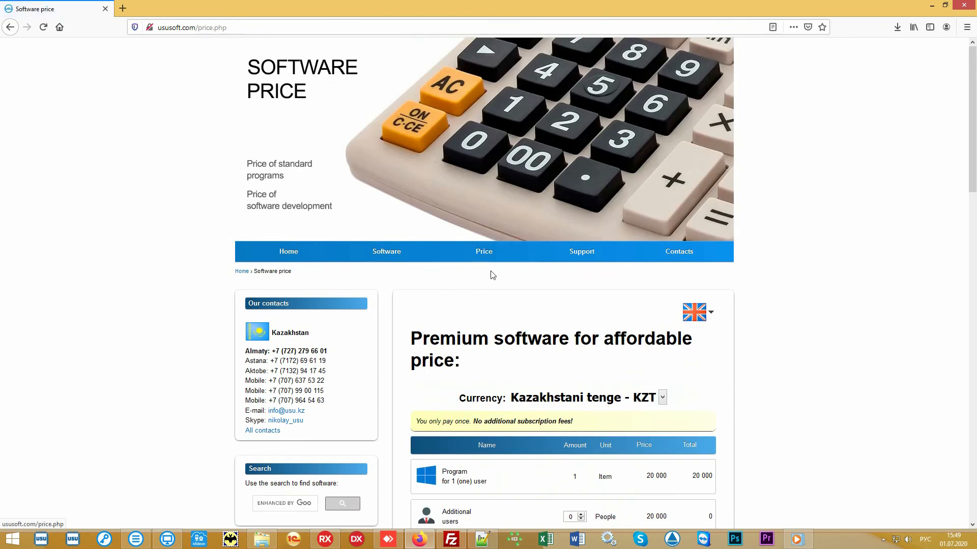
Change the price list currency to US dollar - USD.
scroll(811, 332, "down", 3)
scroll(810, 332, "down", 1)
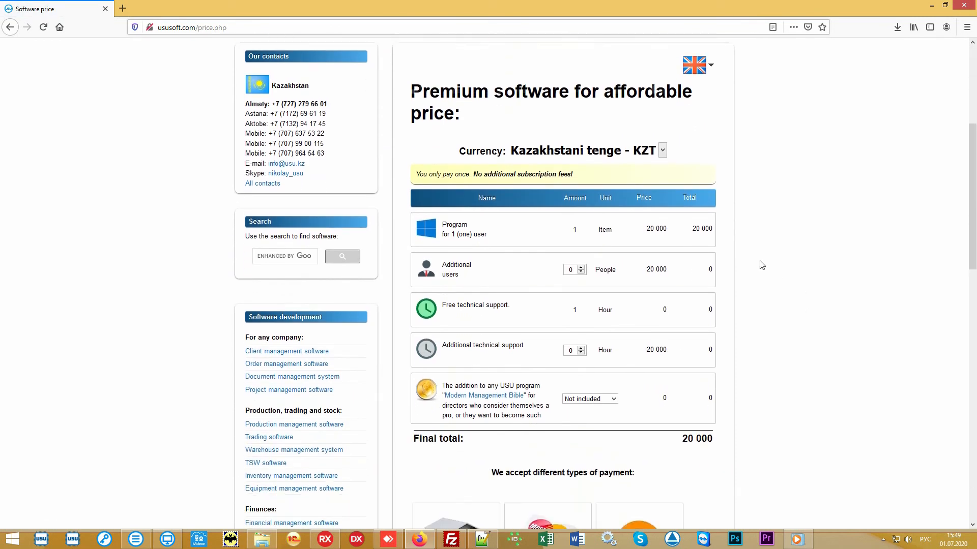
left_click(662, 138)
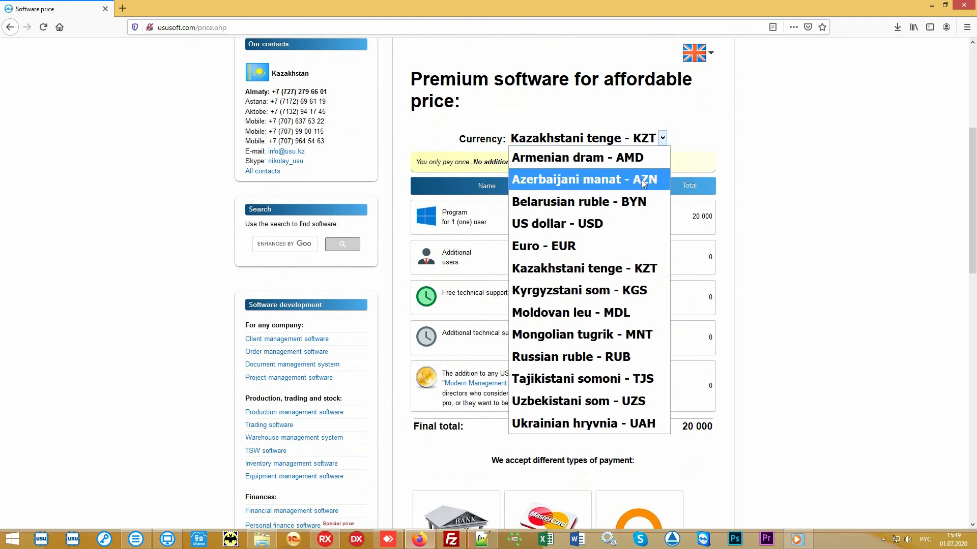
left_click(657, 229)
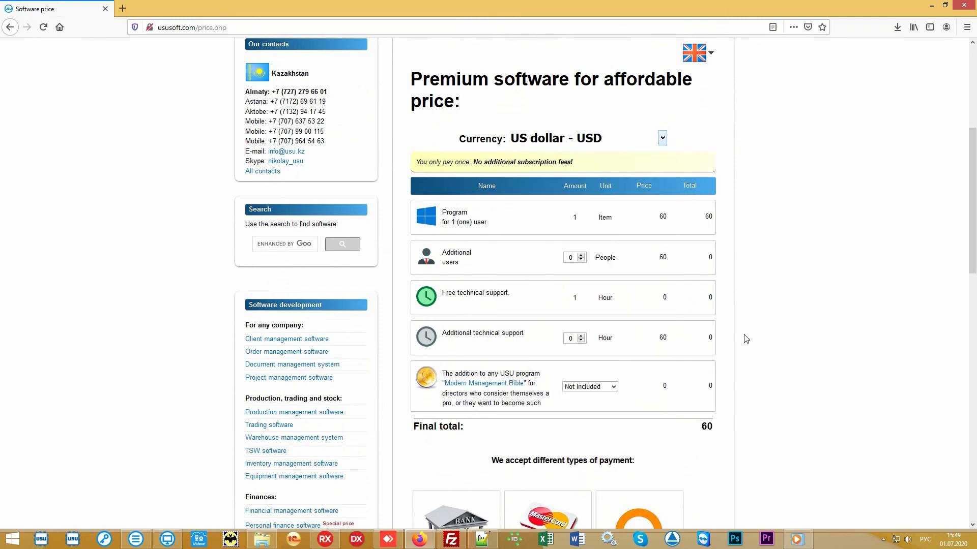
left_click_drag(698, 429, 715, 428)
left_click(678, 428)
scroll(831, 267, "down", 1)
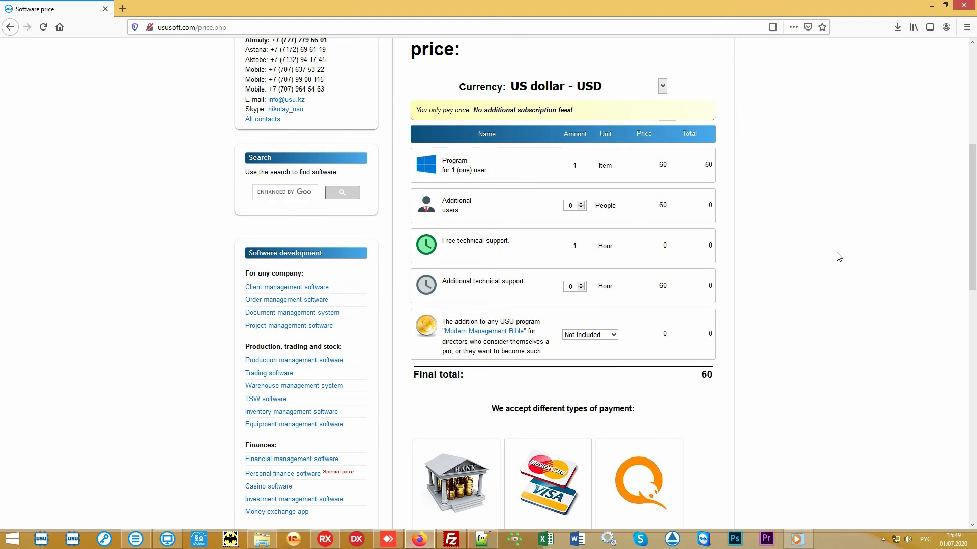
Open the Contacts page and browse the contact details listed by country.
scroll(838, 257, "up", 6)
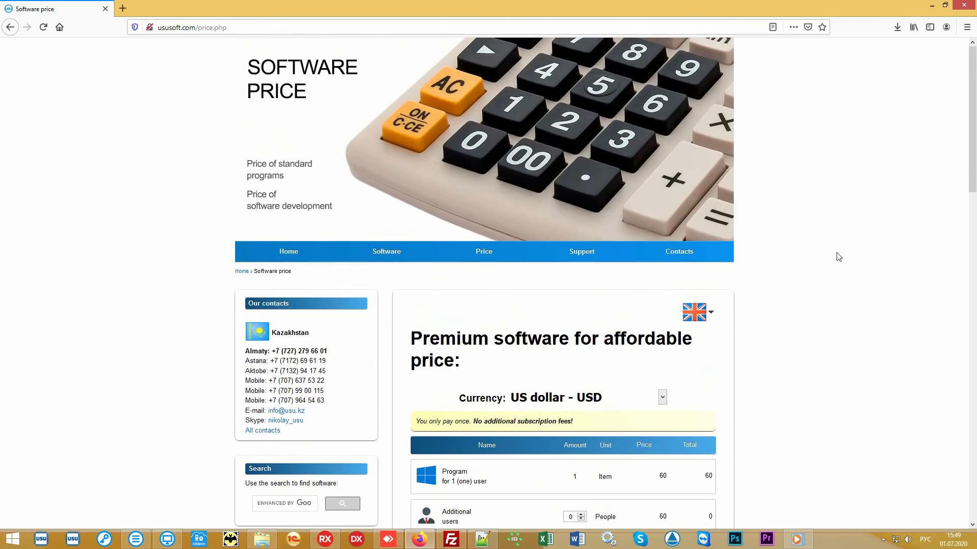
left_click(689, 255)
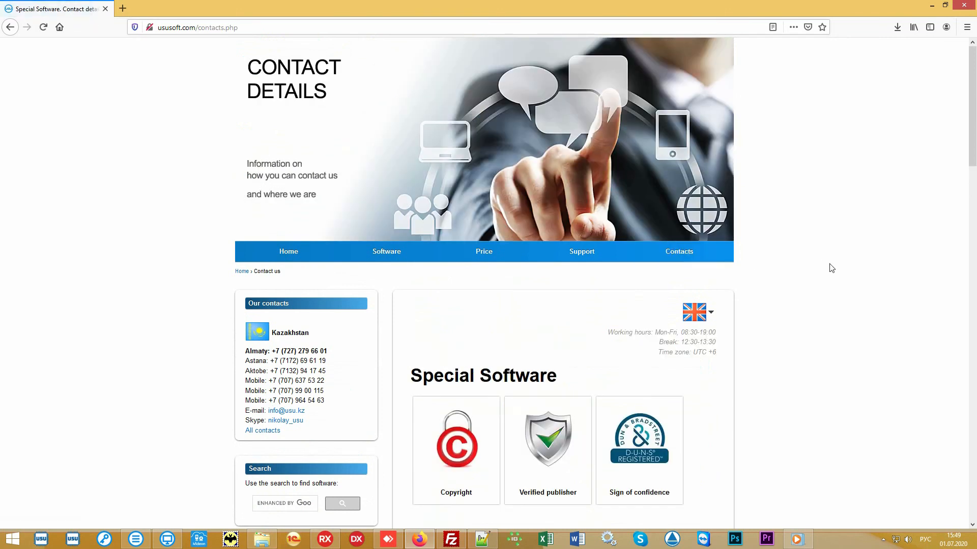
scroll(832, 268, "down", 5)
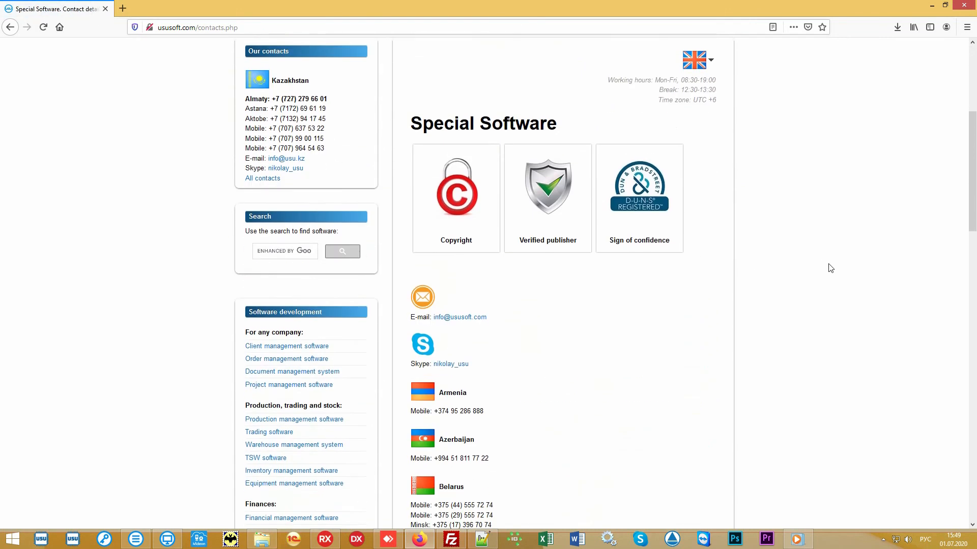
scroll(830, 268, "down", 7)
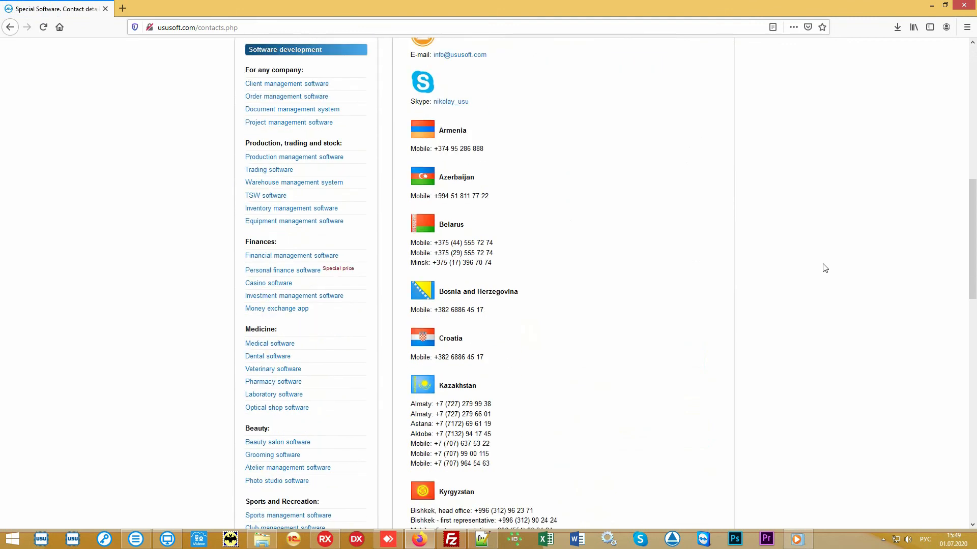
scroll(818, 268, "down", 4)
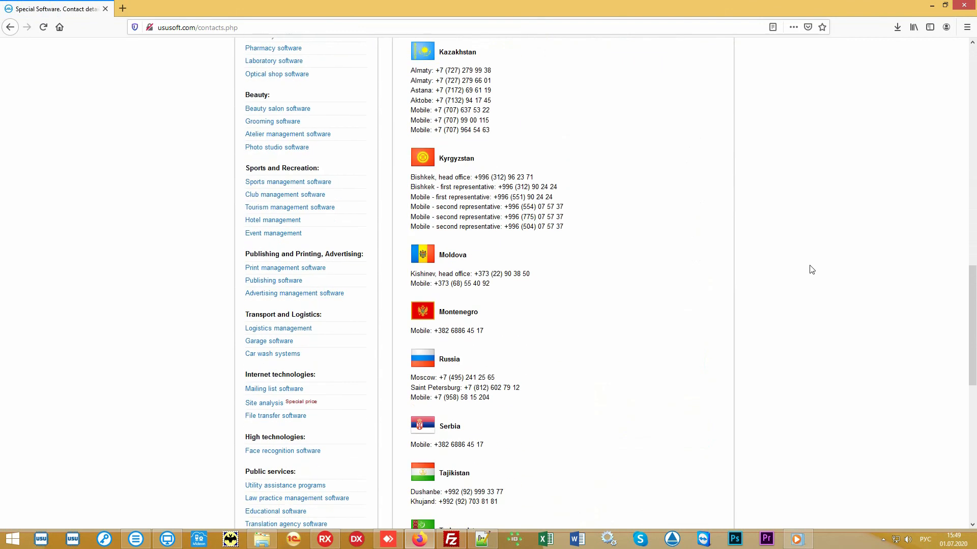
scroll(812, 268, "down", 5)
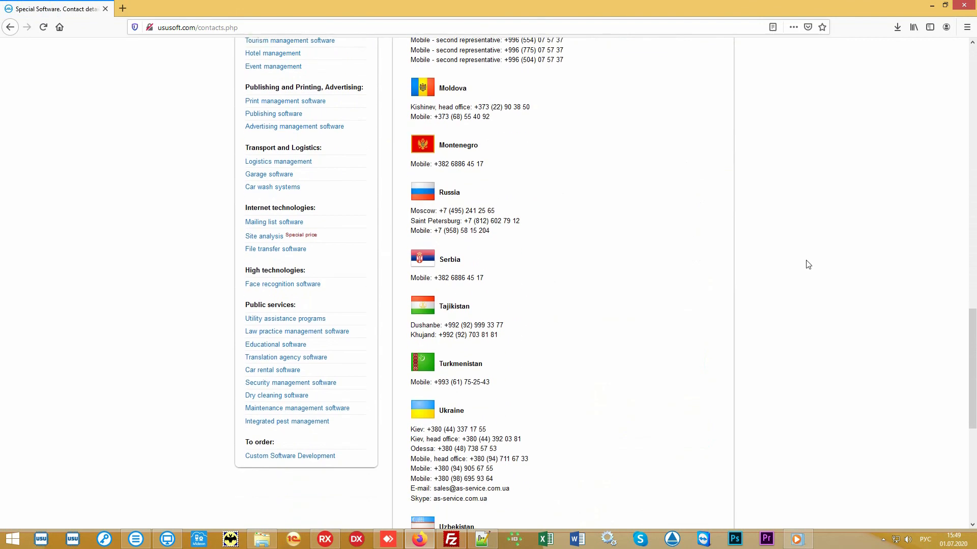
scroll(809, 265, "up", 7)
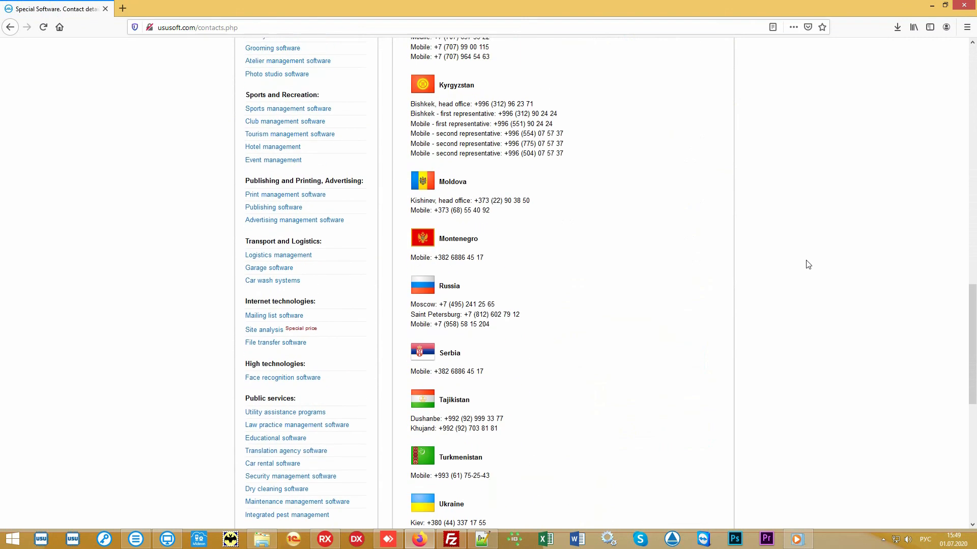
scroll(808, 264, "up", 11)
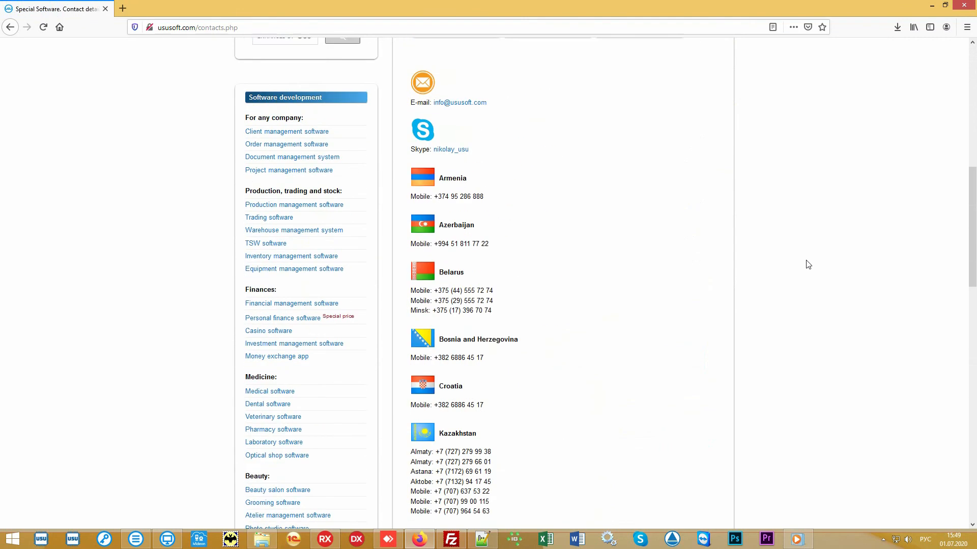
scroll(809, 265, "up", 4)
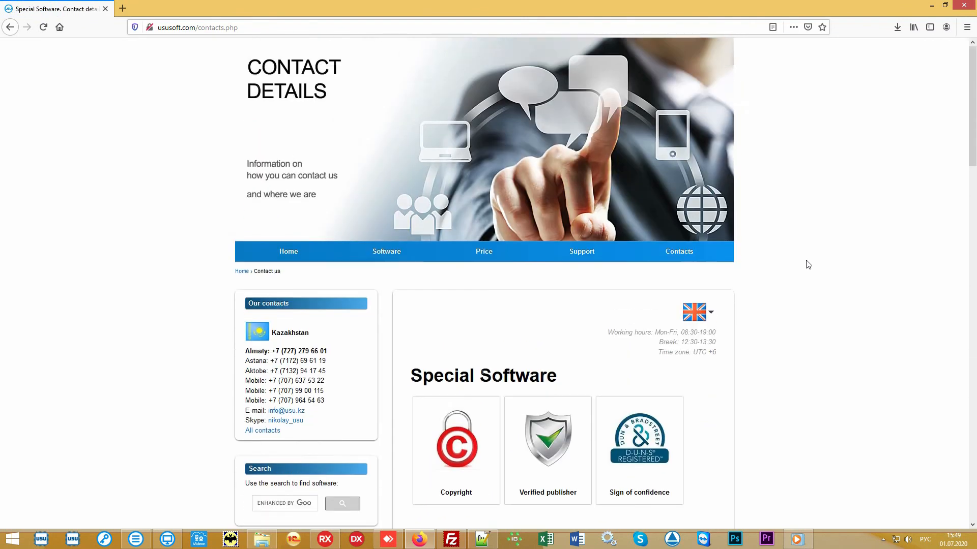